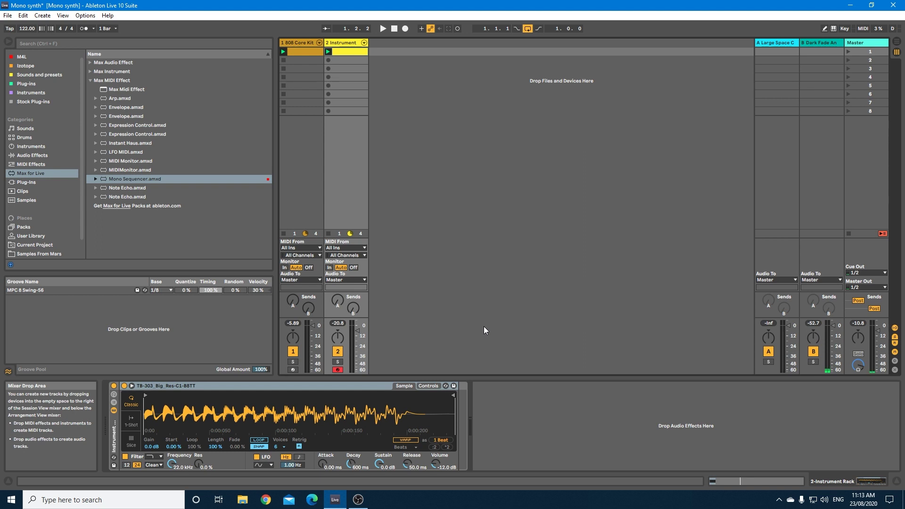
Step: Select the 808 Core Kit track, the Instrument track and its TB-303 sampler device
{"action": "left_click", "coordinate": [292, 42]}
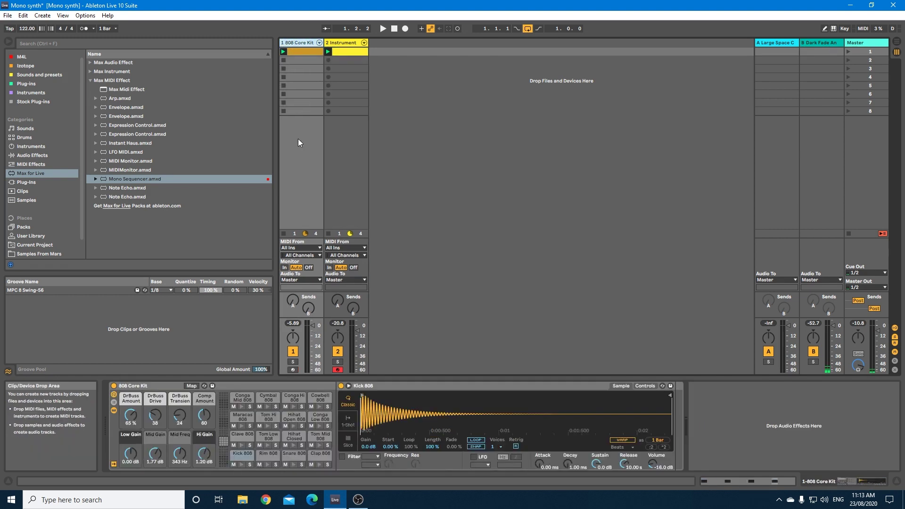
{"action": "left_click", "coordinate": [338, 70]}
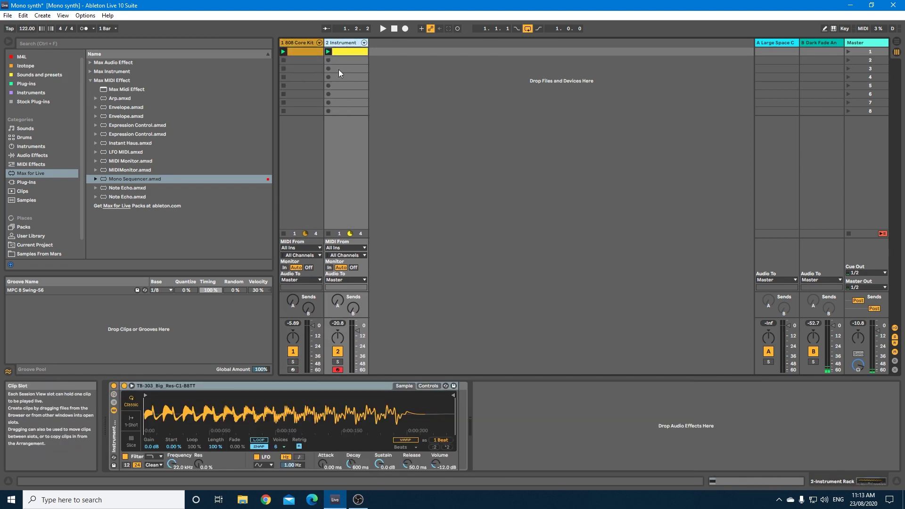
{"action": "left_click", "coordinate": [262, 389]}
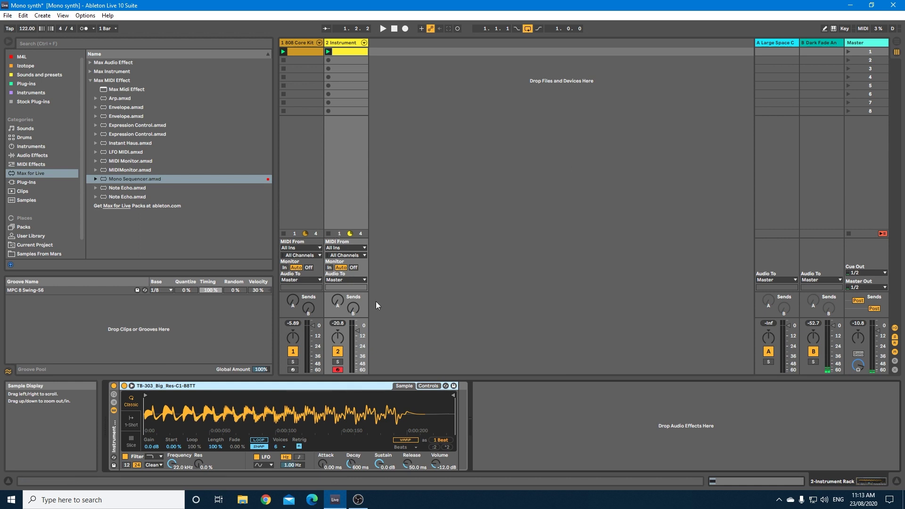
Step: Open the Instrument track's one-note C3 clip, audition it, then return to the device chain
{"action": "left_click", "coordinate": [724, 482]}
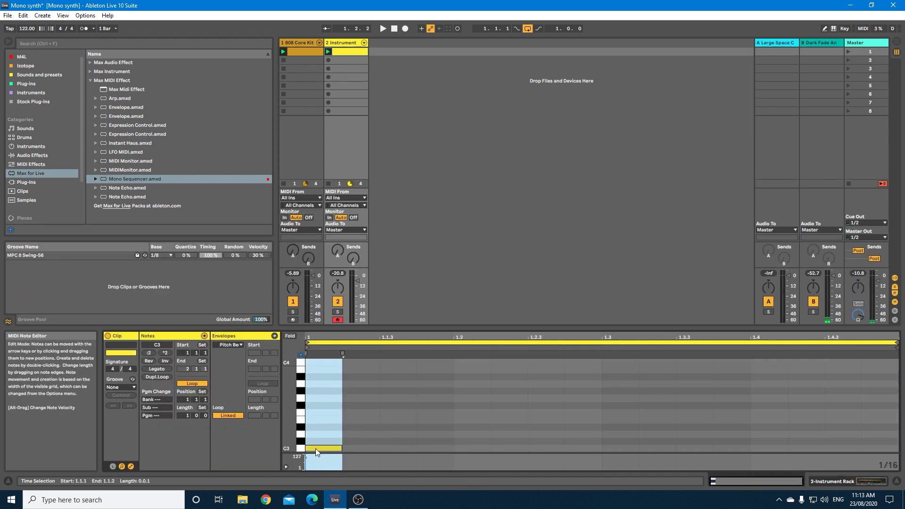
{"action": "key", "text": "space"}
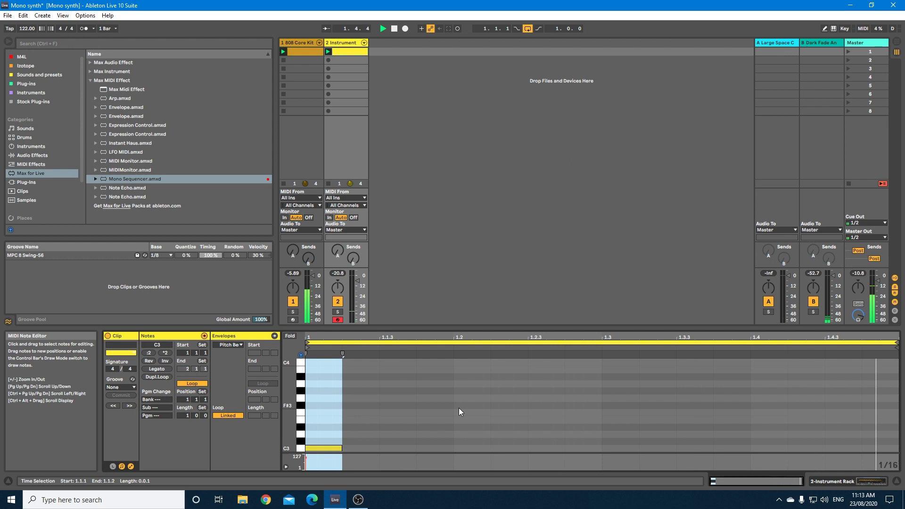
{"action": "key", "text": "space"}
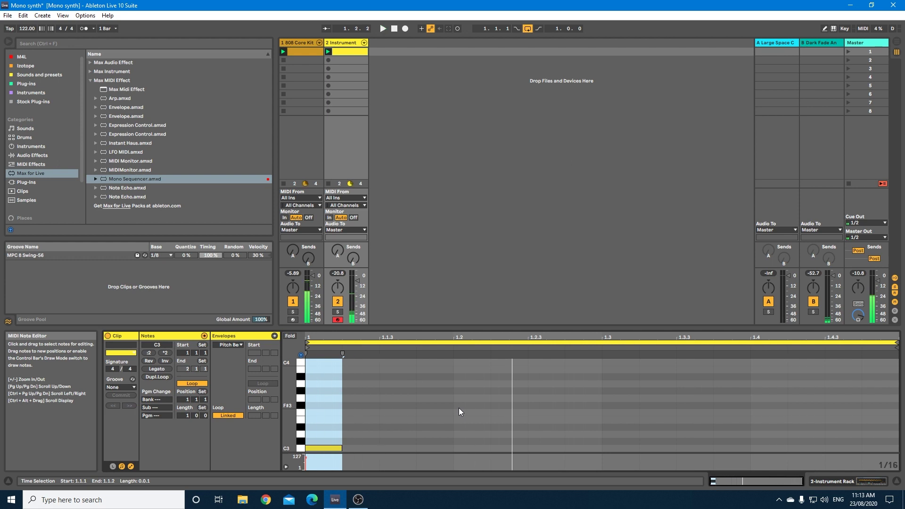
{"action": "left_click", "coordinate": [821, 481]}
Step: Drag Mono Sequencer from Max for Live > Max MIDI Effect in front of the TB-303 Simpler
{"action": "left_click", "coordinate": [28, 173]}
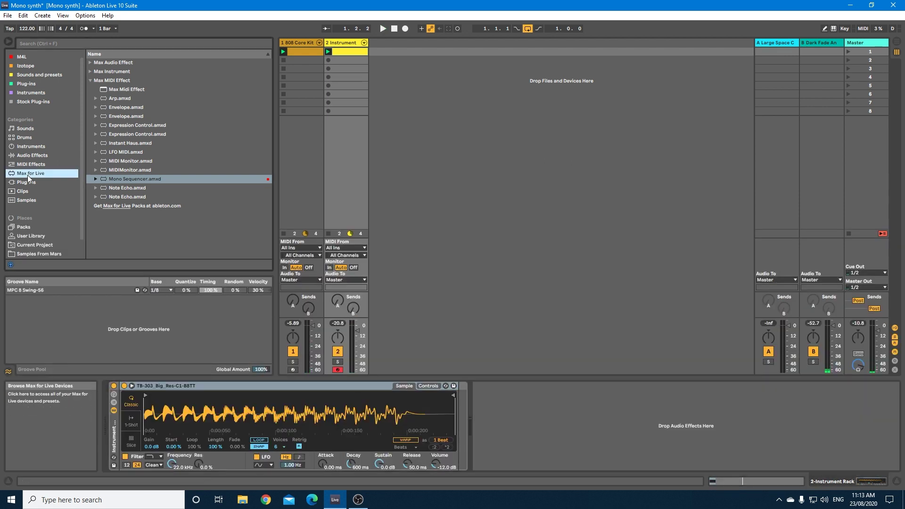
{"action": "left_click", "coordinate": [107, 80]}
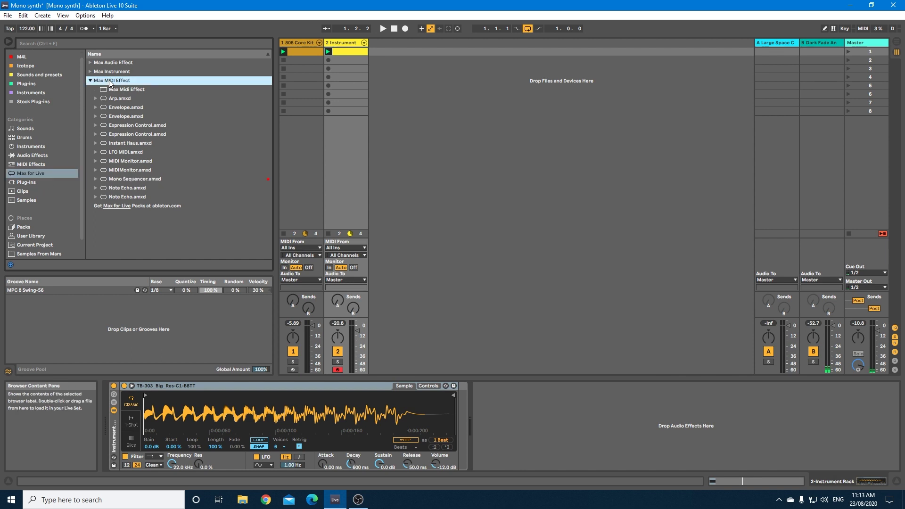
{"action": "left_click", "coordinate": [119, 179]}
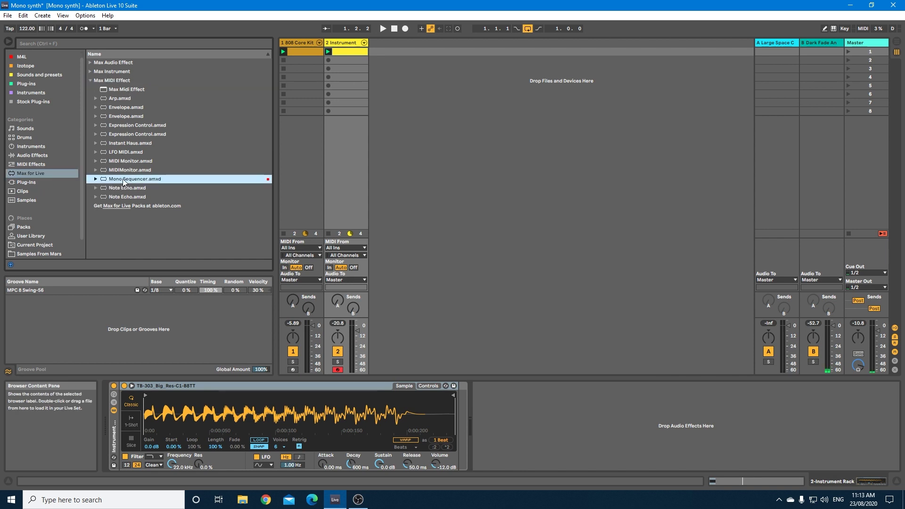
{"action": "left_click_drag", "start_coordinate": [123, 179], "coordinate": [129, 412]}
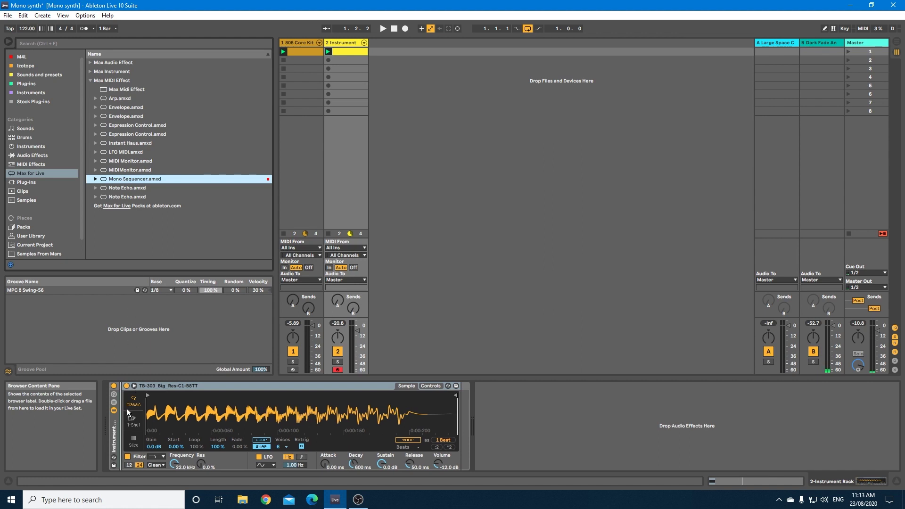
{"action": "left_click_drag", "start_coordinate": [128, 413], "coordinate": [129, 414]}
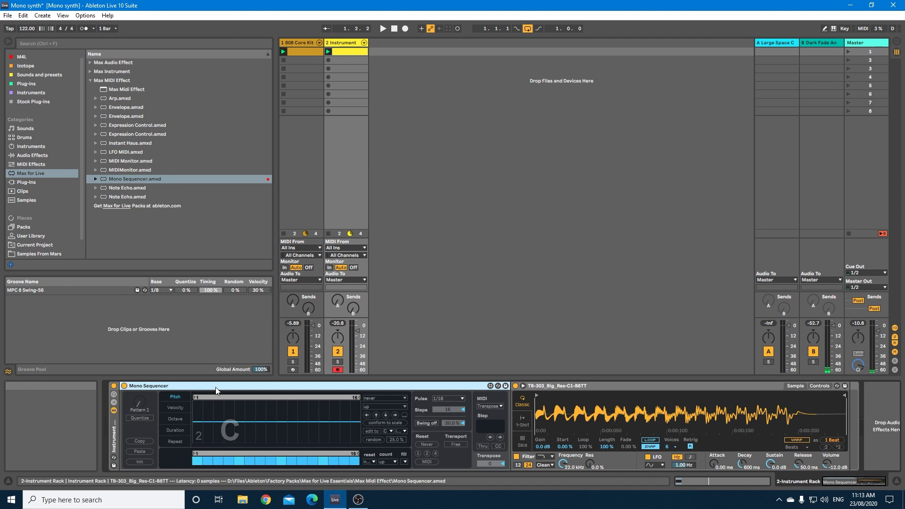
Step: Audition the sequencer, preview its Velocity, Octave, Duration and Repeat lanes, then return to Pitch
{"action": "key", "text": "space"}
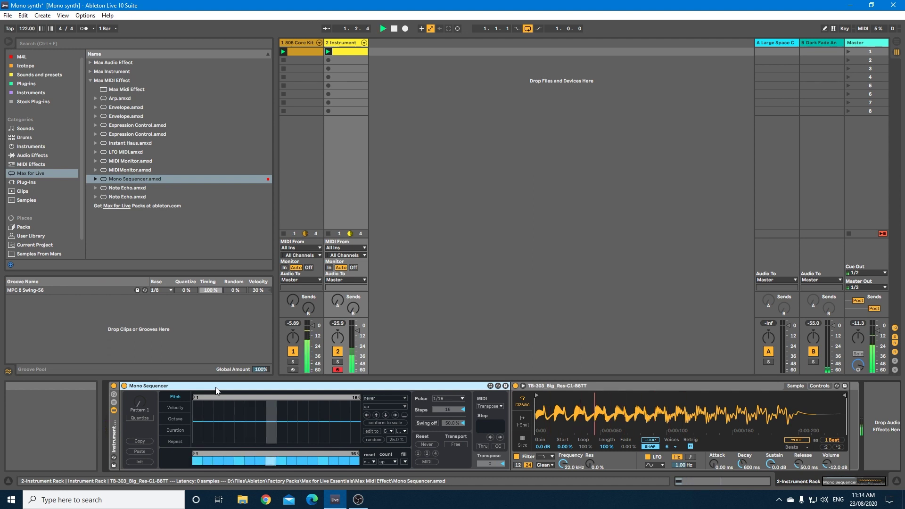
{"action": "key", "text": "space"}
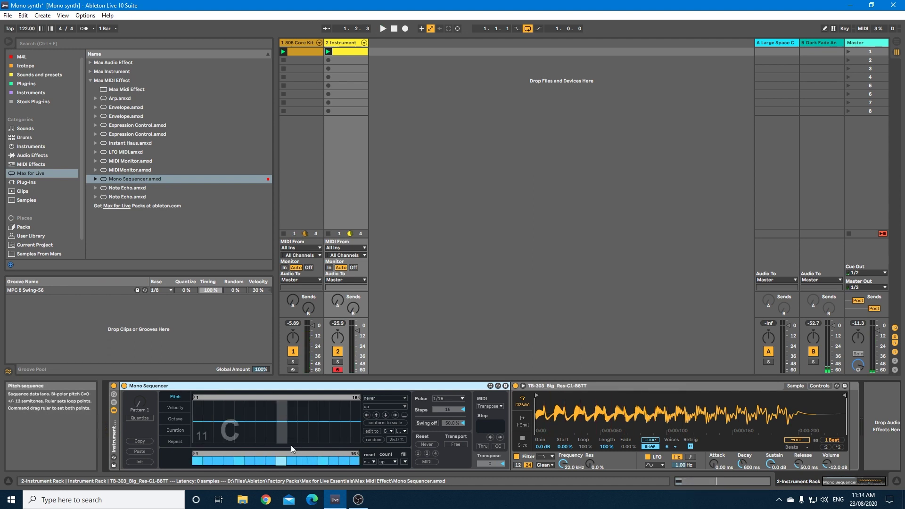
{"action": "left_click", "coordinate": [172, 407]}
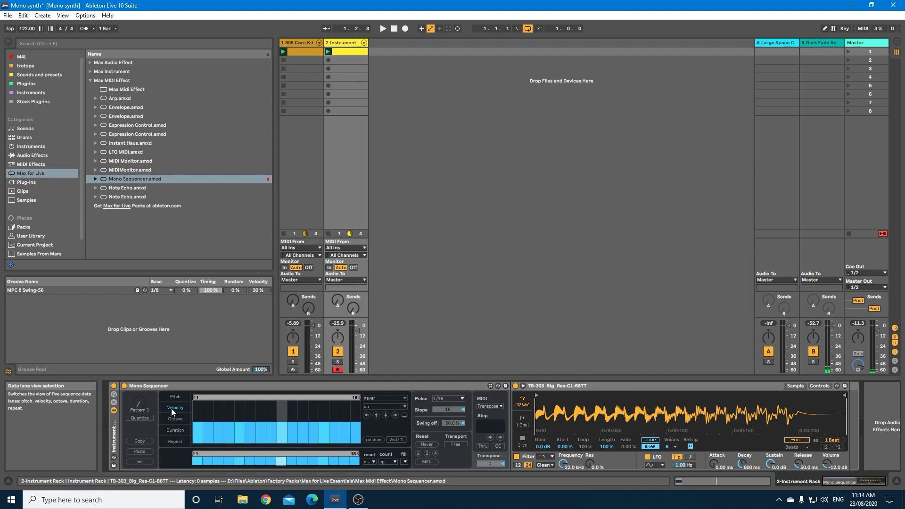
{"action": "left_click", "coordinate": [171, 420]}
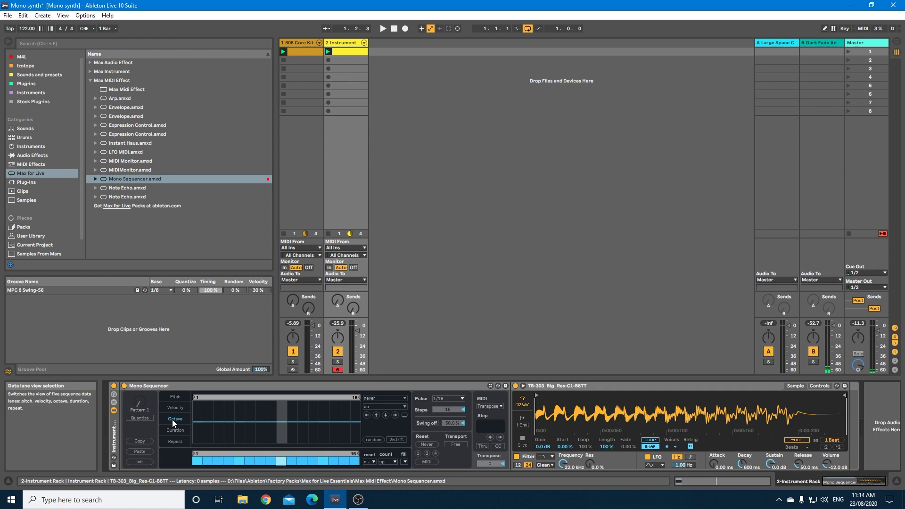
{"action": "left_click", "coordinate": [172, 429]}
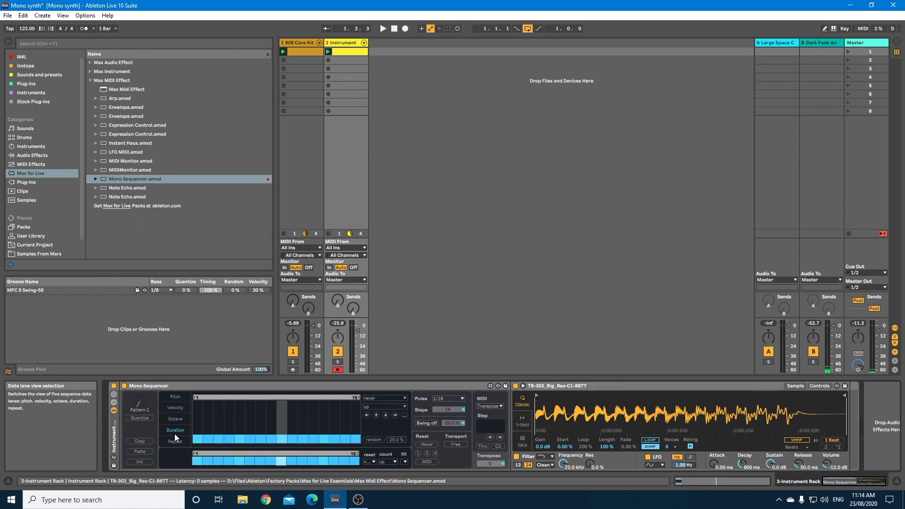
{"action": "left_click", "coordinate": [174, 439]}
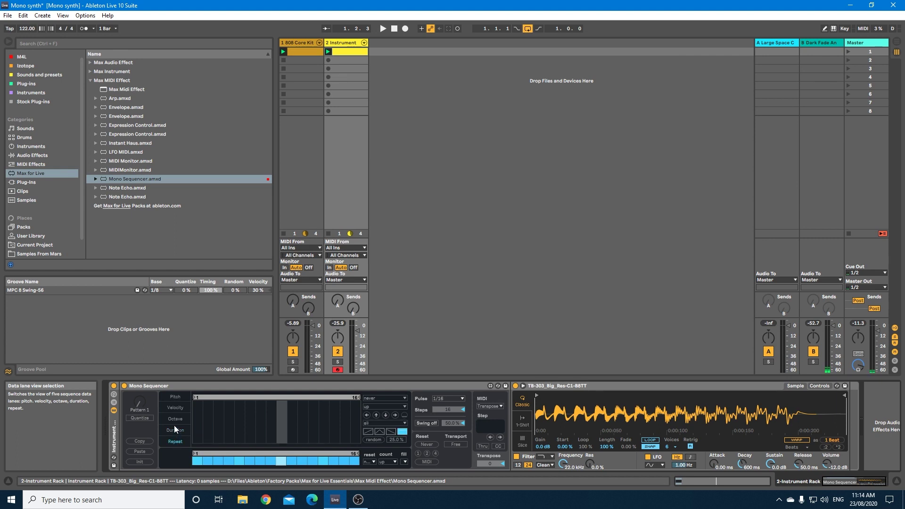
{"action": "left_click", "coordinate": [174, 396]}
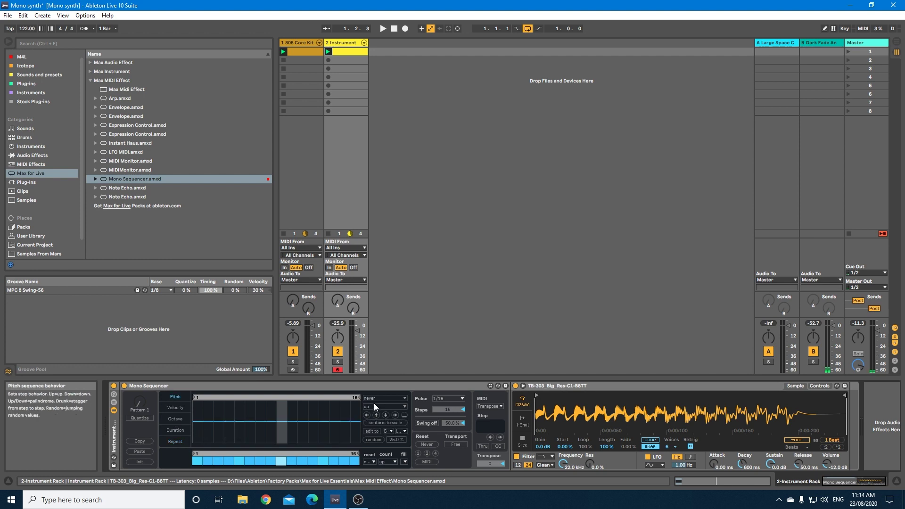
Step: Audition the pitch lane with its direction set to down, then to up/down
{"action": "left_click", "coordinate": [387, 406]}
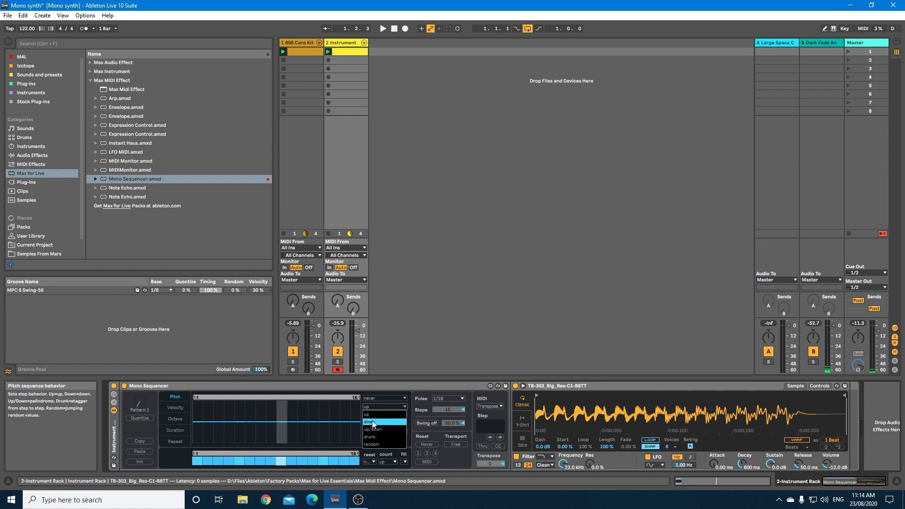
{"action": "left_click", "coordinate": [372, 422]}
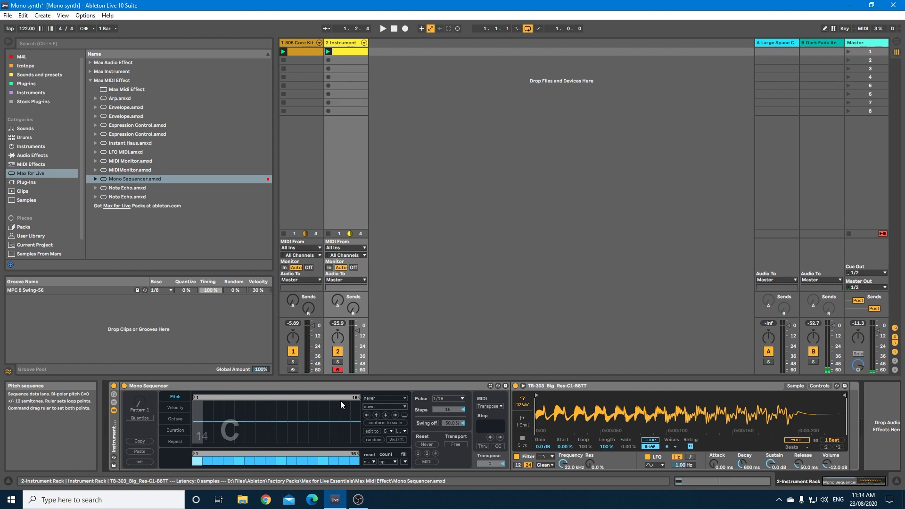
{"action": "key", "text": "space"}
{"action": "key", "text": "space"}
{"action": "left_click", "coordinate": [373, 404]}
{"action": "left_click", "coordinate": [389, 428]}
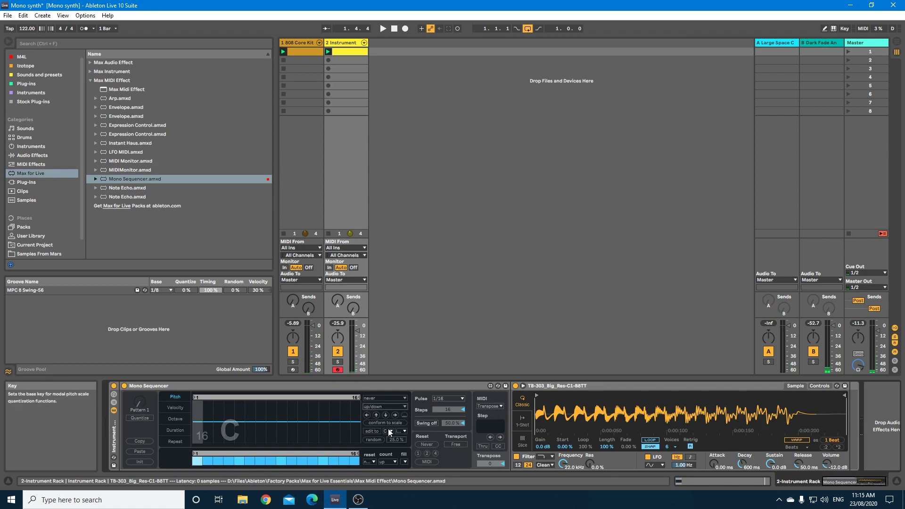
{"action": "key", "text": "space"}
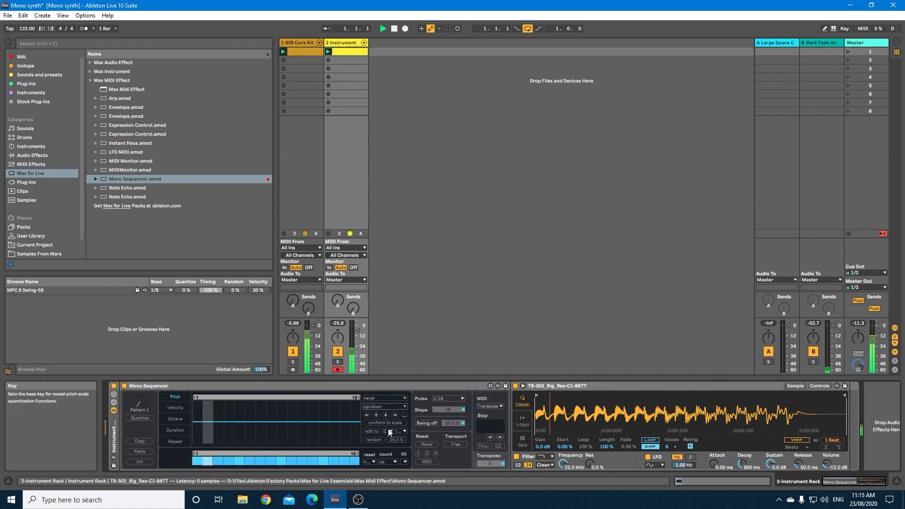
{"action": "key", "text": "space"}
Step: Audition the drunk pitch direction, then settle on random and play it
{"action": "left_click", "coordinate": [384, 407]}
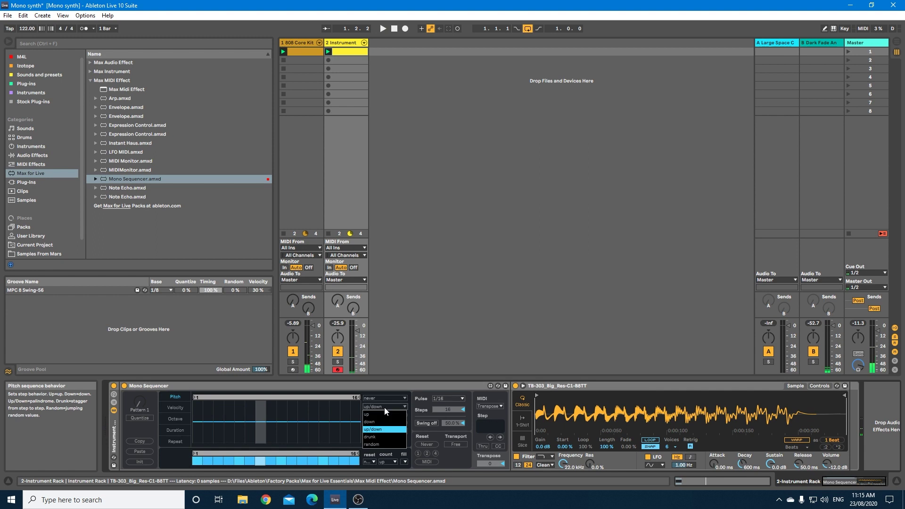
{"action": "left_click", "coordinate": [387, 435]}
{"action": "key", "text": "space"}
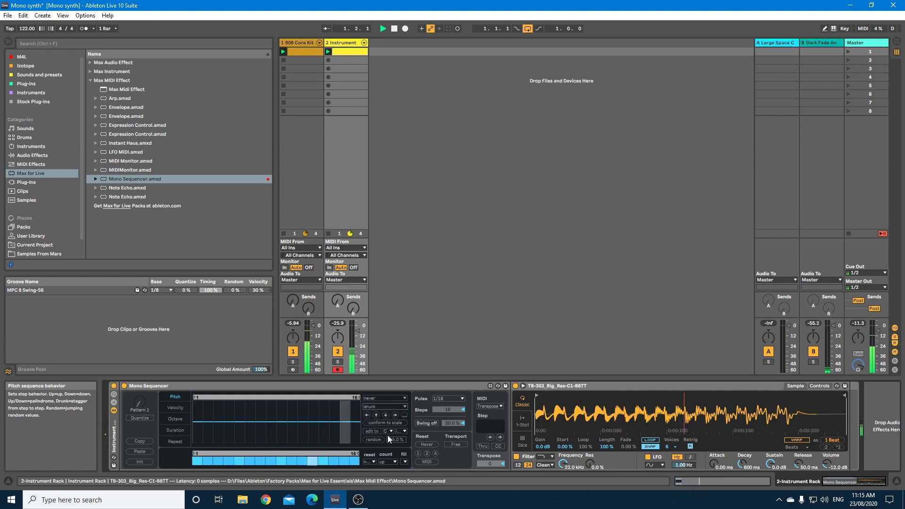
{"action": "key", "text": "space"}
{"action": "left_click", "coordinate": [380, 407]}
{"action": "left_click", "coordinate": [372, 443]}
{"action": "key", "text": "space"}
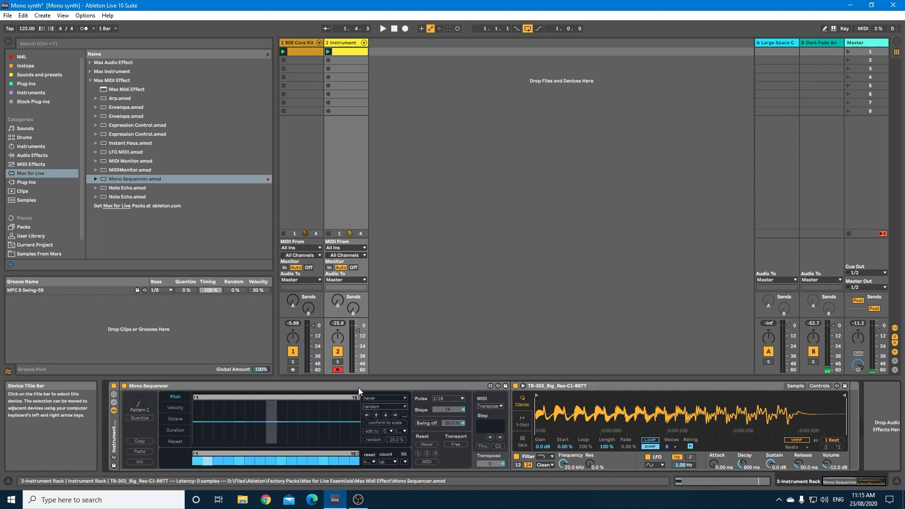
{"action": "key", "text": "space"}
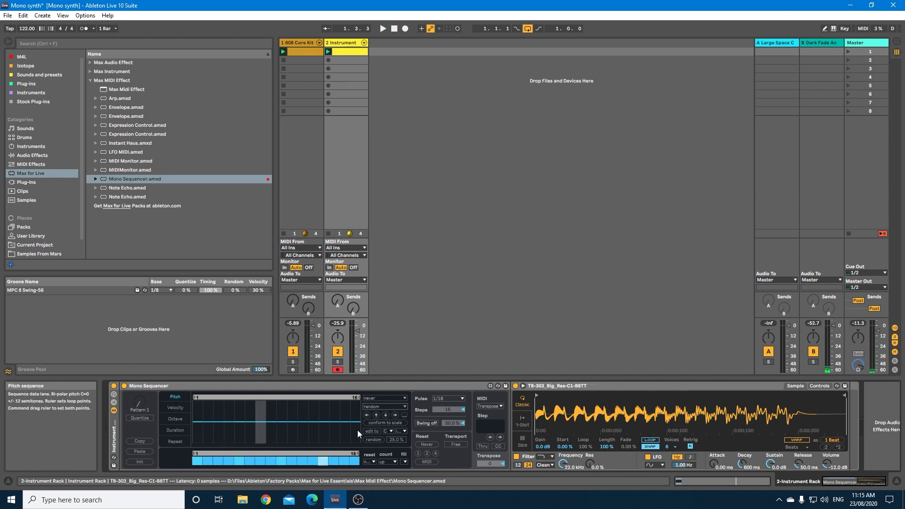
Step: Set the Mono Sequencer's scale key to A and start playback
{"action": "left_click", "coordinate": [390, 431]}
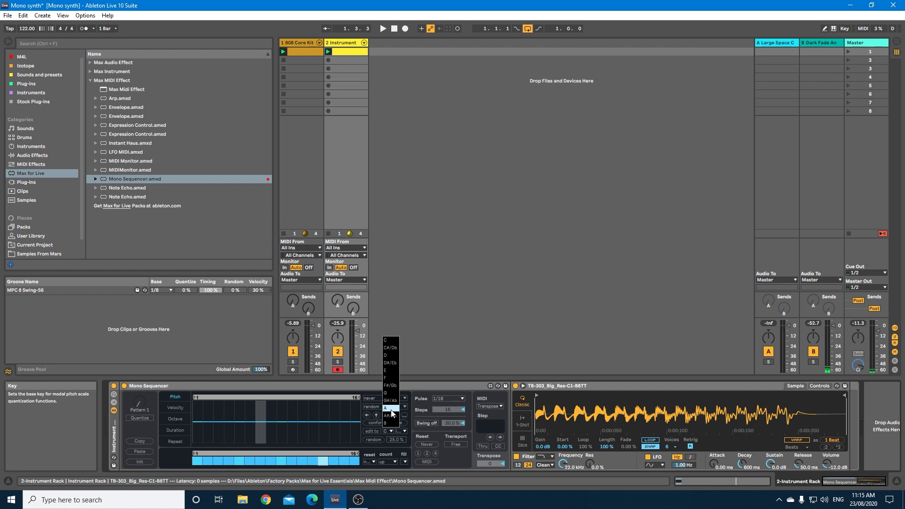
{"action": "left_click", "coordinate": [391, 409]}
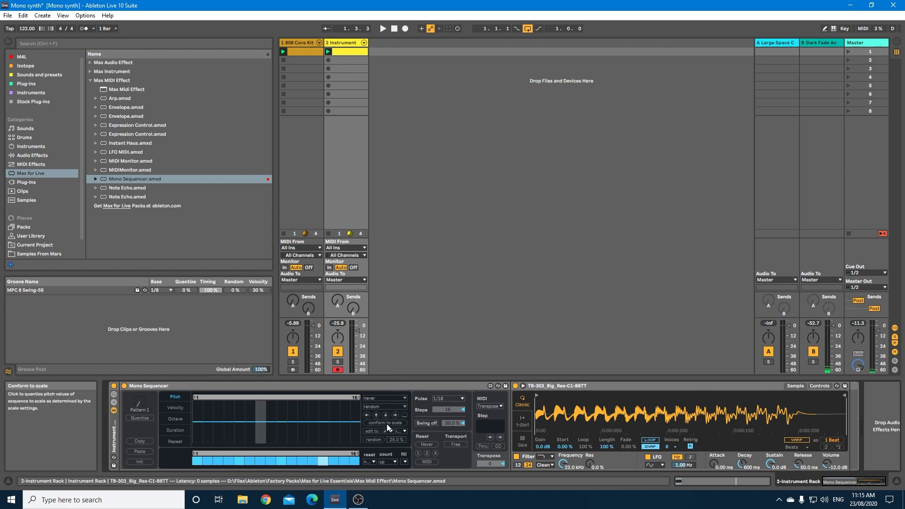
{"action": "key", "text": "space"}
{"action": "left_click", "coordinate": [357, 389]}
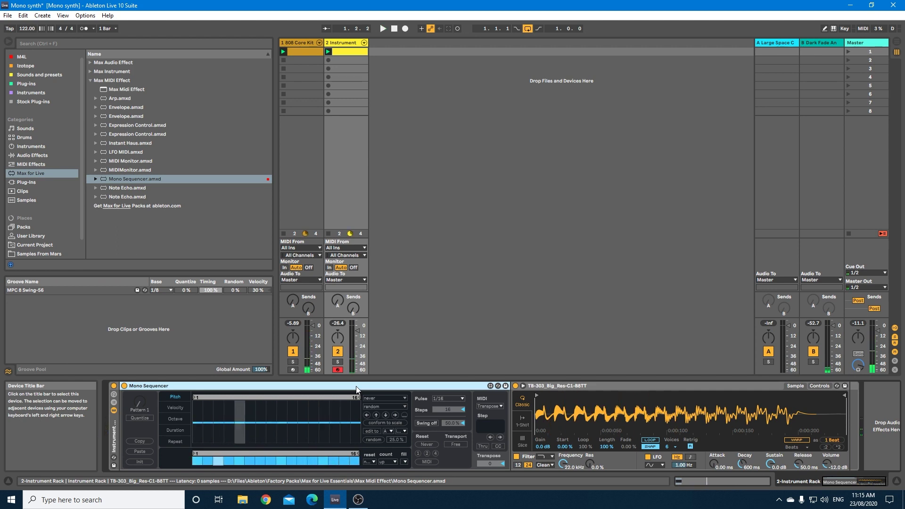
{"action": "left_click", "coordinate": [369, 444]}
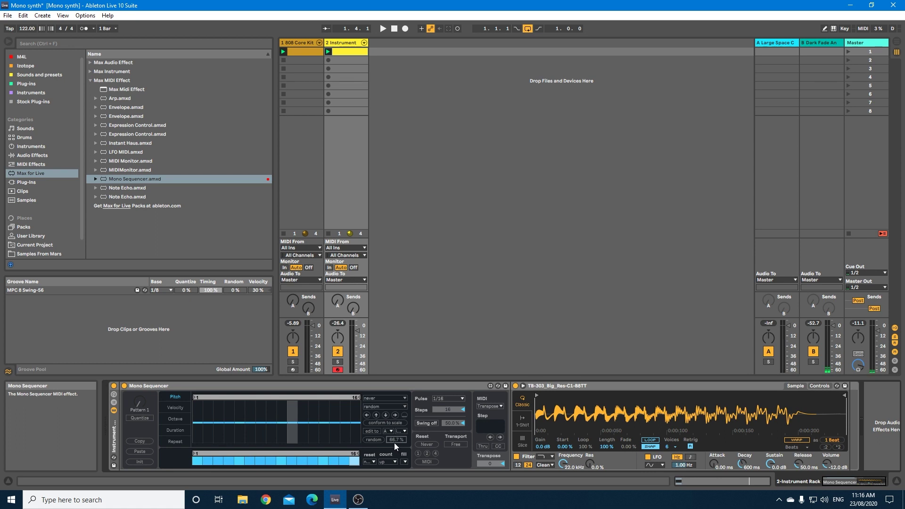
Step: Lower the pitch random amount to 25% and randomize the pitch steps twice while playing
{"action": "left_click_drag", "start_coordinate": [393, 438], "coordinate": [389, 446]}
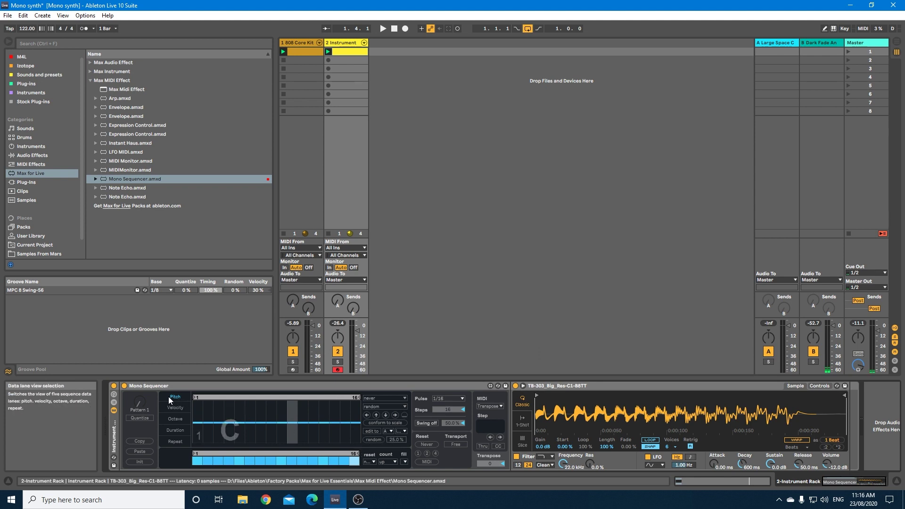
{"action": "key", "text": "space"}
{"action": "left_click", "coordinate": [371, 439]}
{"action": "left_click", "coordinate": [371, 439]}
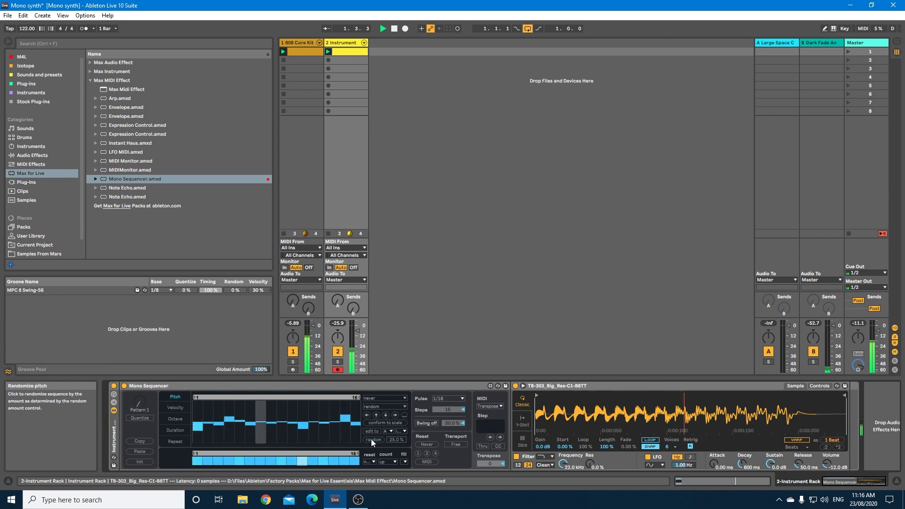
{"action": "key", "text": "space"}
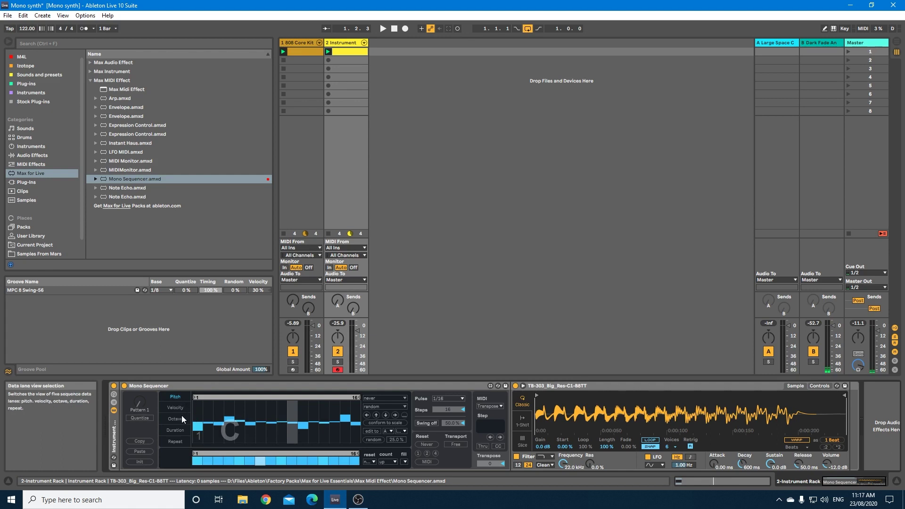
{"action": "left_click", "coordinate": [172, 406]}
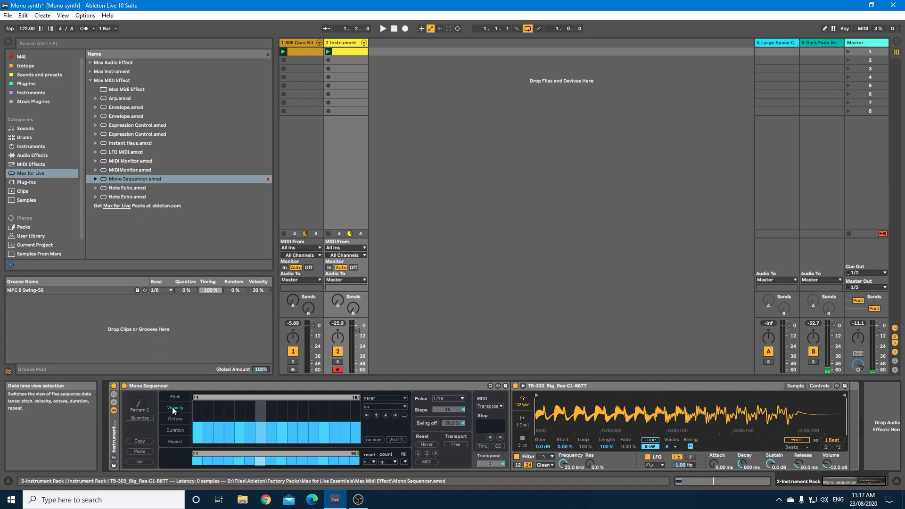
Step: Randomize the step velocities while the pattern plays
{"action": "key", "text": "space"}
{"action": "left_click", "coordinate": [369, 439]}
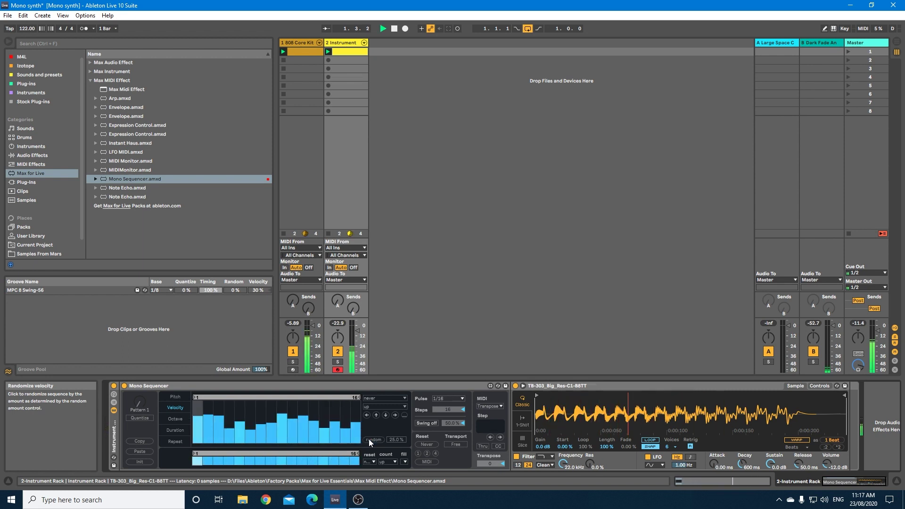
{"action": "key", "text": "space"}
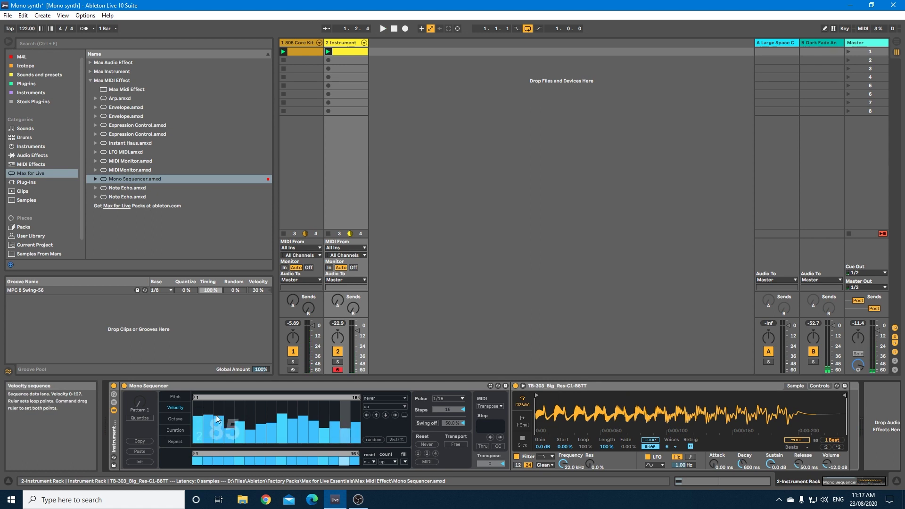
Step: Drop step 1's velocity to near zero, redraw steps 7–16, and audition the result
{"action": "left_click", "coordinate": [196, 439]}
{"action": "mouse_move", "coordinate": [259, 429]}
{"action": "left_mouse_down"}
{"action": "mouse_move", "coordinate": [279, 431]}
{"action": "mouse_move", "coordinate": [292, 408]}
{"action": "mouse_move", "coordinate": [308, 429]}
{"action": "mouse_move", "coordinate": [324, 413]}
{"action": "mouse_move", "coordinate": [354, 417]}
{"action": "left_mouse_up"}
{"action": "key", "text": "space"}
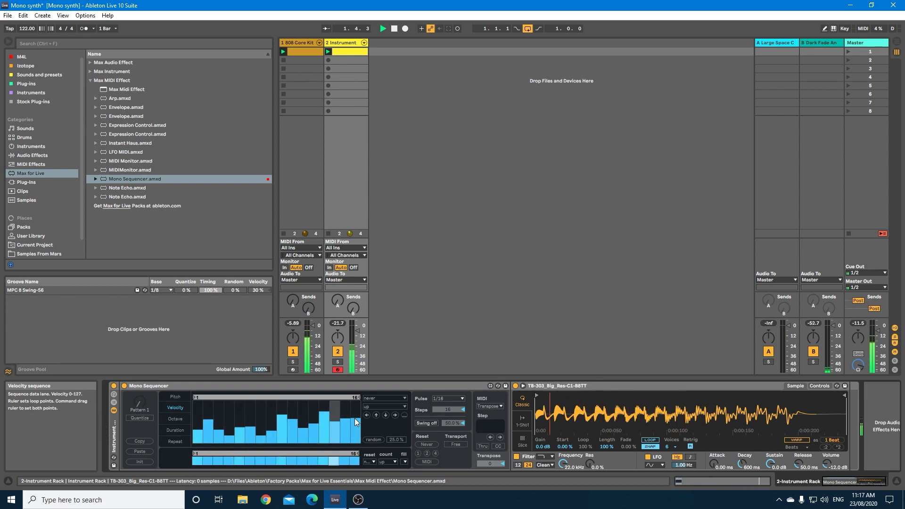
{"action": "key", "text": "space"}
Step: Randomize the octave lane twice while the pattern plays
{"action": "left_click", "coordinate": [171, 419]}
{"action": "key", "text": "space"}
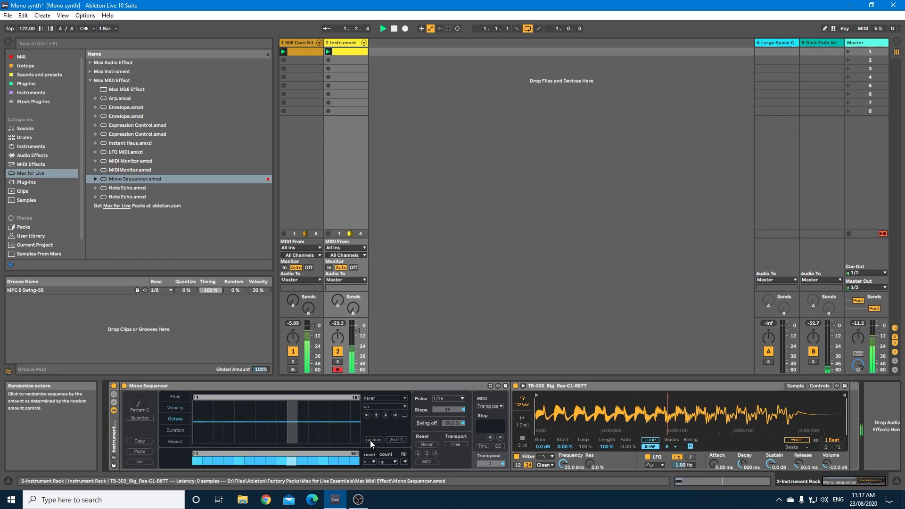
{"action": "left_click", "coordinate": [370, 440]}
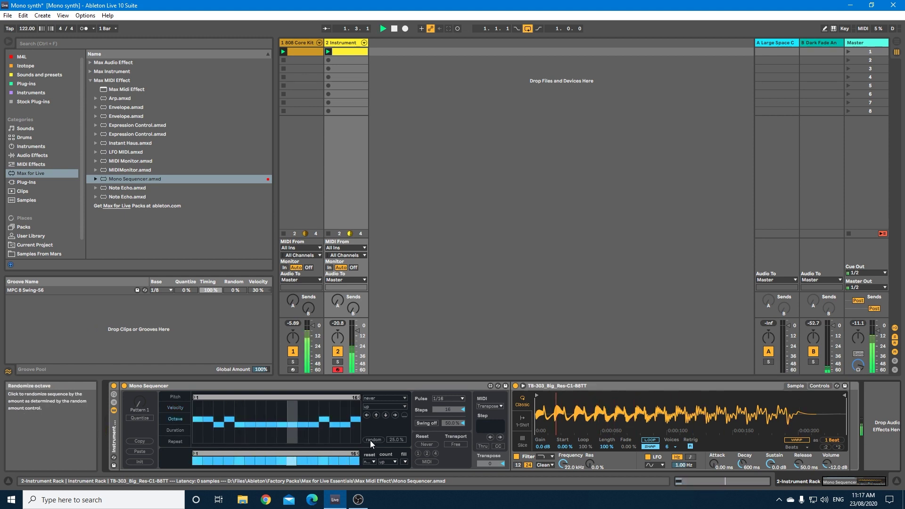
{"action": "left_click", "coordinate": [370, 440]}
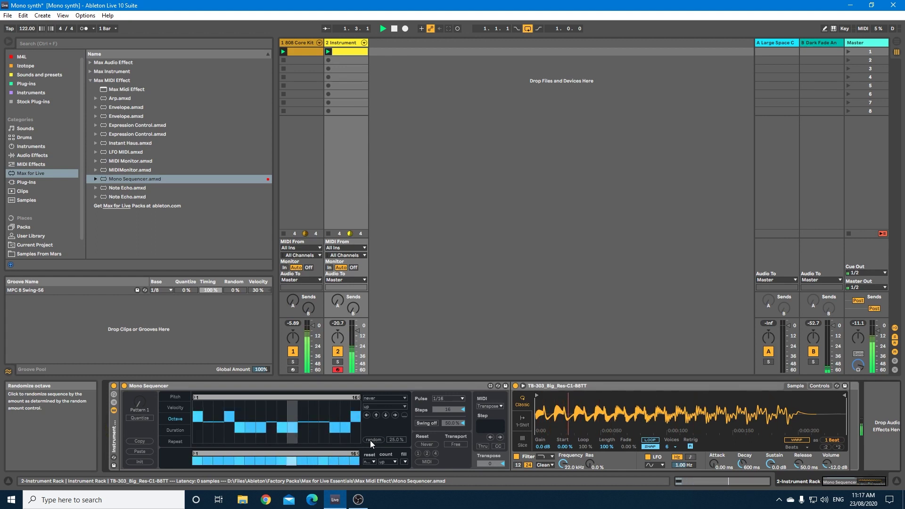
{"action": "key", "text": "space"}
Step: Flatten all octave steps to 0, then raise step 3 and lower steps 5–6
{"action": "left_click_drag", "start_coordinate": [360, 422], "coordinate": [282, 419]}
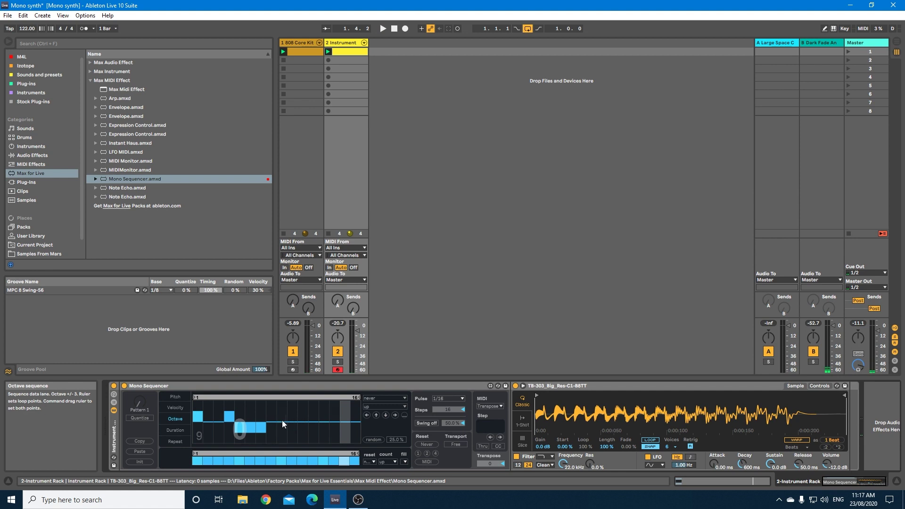
{"action": "left_click_drag", "start_coordinate": [217, 423], "coordinate": [191, 422]}
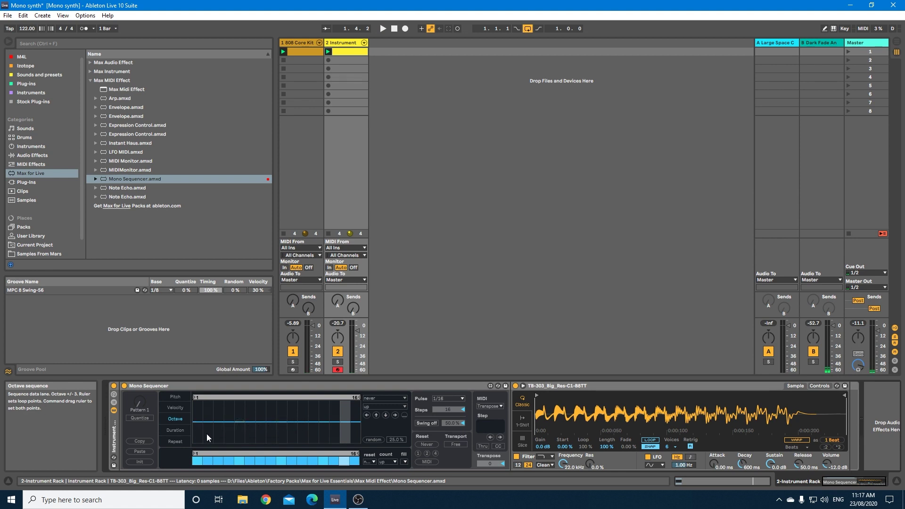
{"action": "key", "text": "space"}
{"action": "mouse_move", "coordinate": [205, 420]}
{"action": "left_mouse_down"}
{"action": "mouse_move", "coordinate": [252, 428]}
{"action": "mouse_move", "coordinate": [285, 418]}
{"action": "mouse_move", "coordinate": [304, 428]}
{"action": "mouse_move", "coordinate": [330, 417]}
{"action": "mouse_move", "coordinate": [341, 428]}
{"action": "left_mouse_up"}
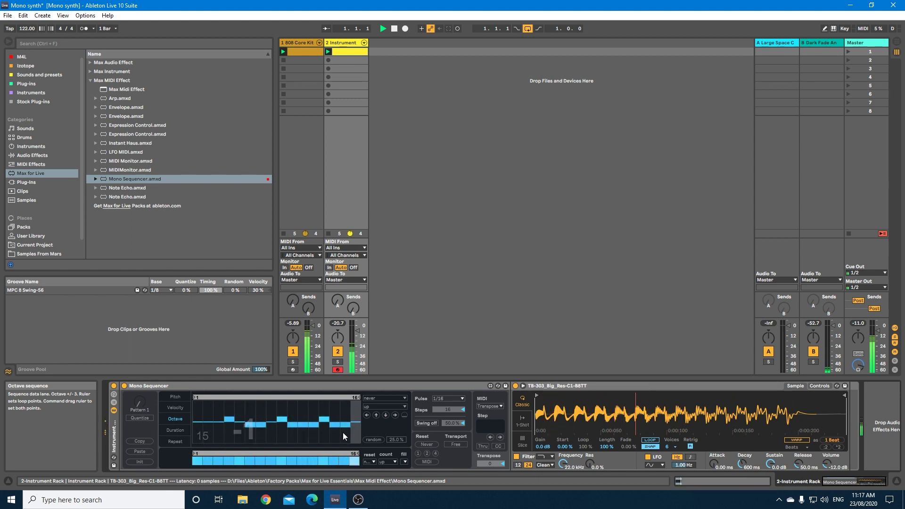
{"action": "key", "text": "space"}
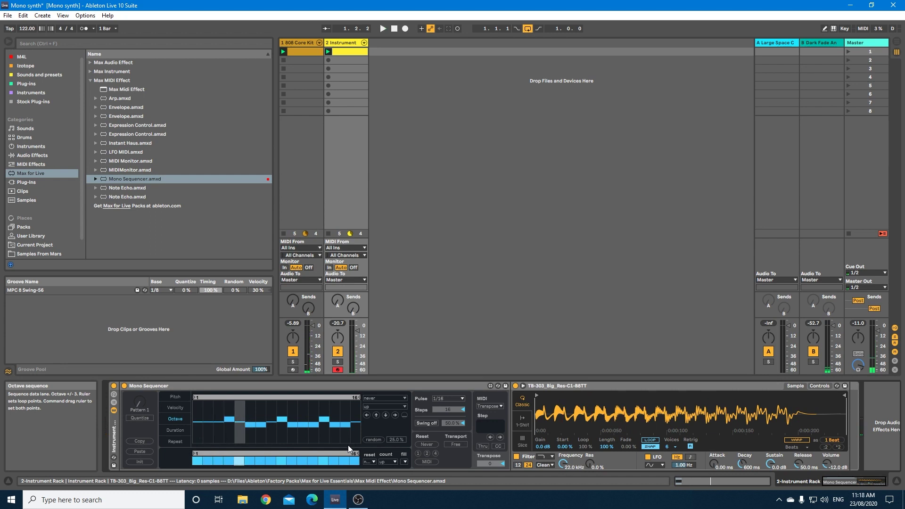
Step: Randomize the note durations, then set steps 15 and 16 to 37 and 81 and replay
{"action": "left_click", "coordinate": [174, 430]}
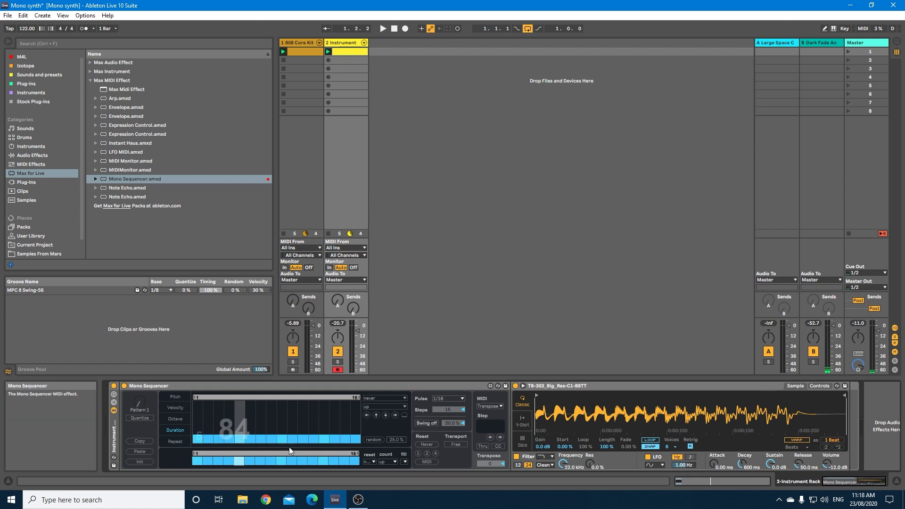
{"action": "key", "text": "space"}
{"action": "left_click", "coordinate": [375, 439]}
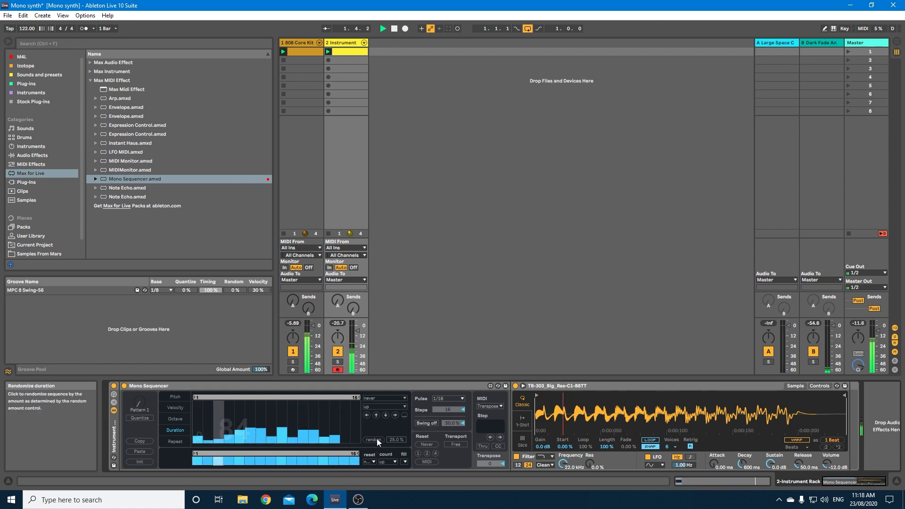
{"action": "key", "text": "space"}
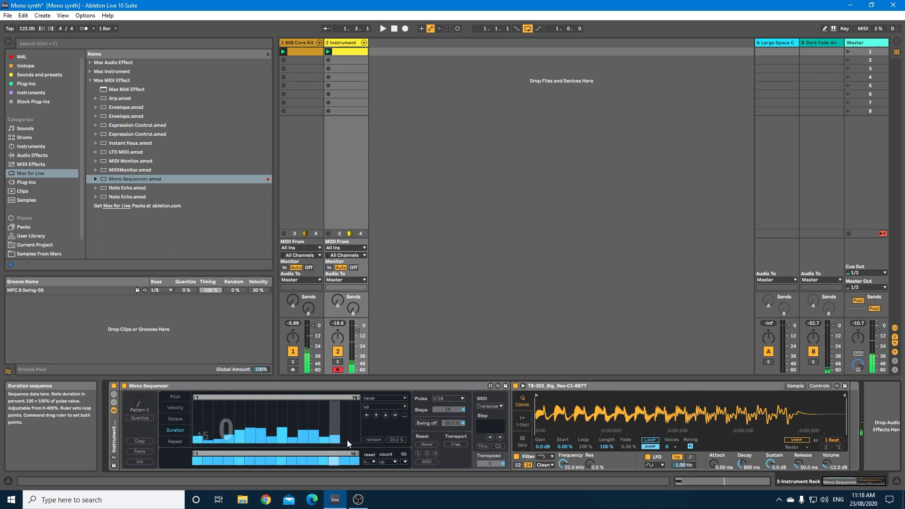
{"action": "left_click", "coordinate": [344, 439]}
{"action": "left_click", "coordinate": [352, 434]}
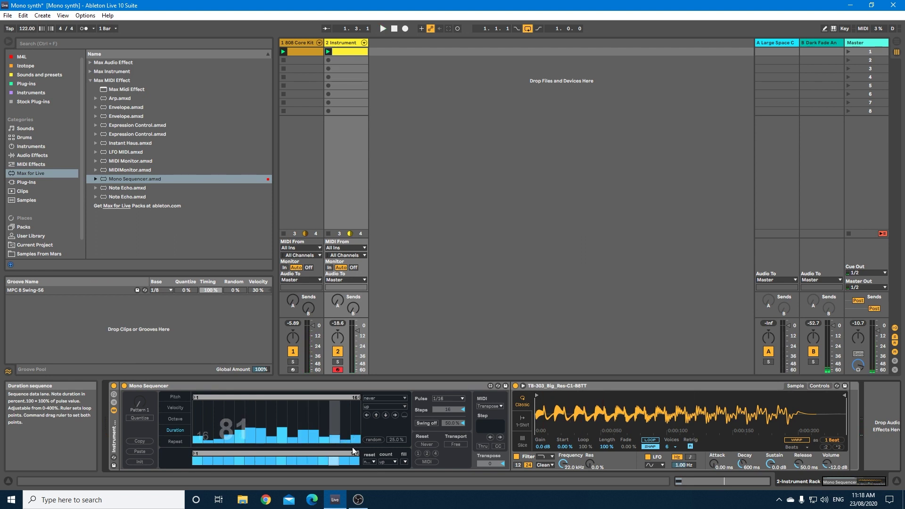
{"action": "key", "text": "space"}
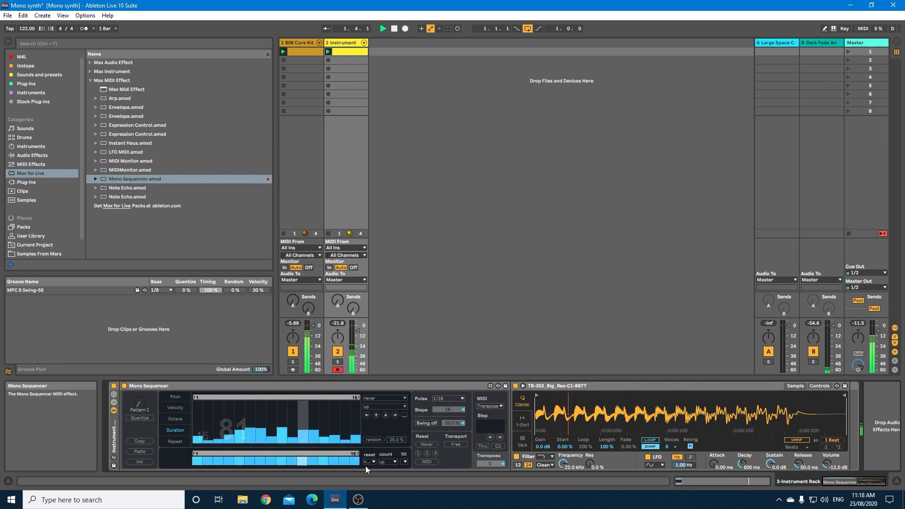
Step: Randomize the Repeat lane, then drag steps 3–16 down to 1 and play
{"action": "left_click", "coordinate": [174, 442]}
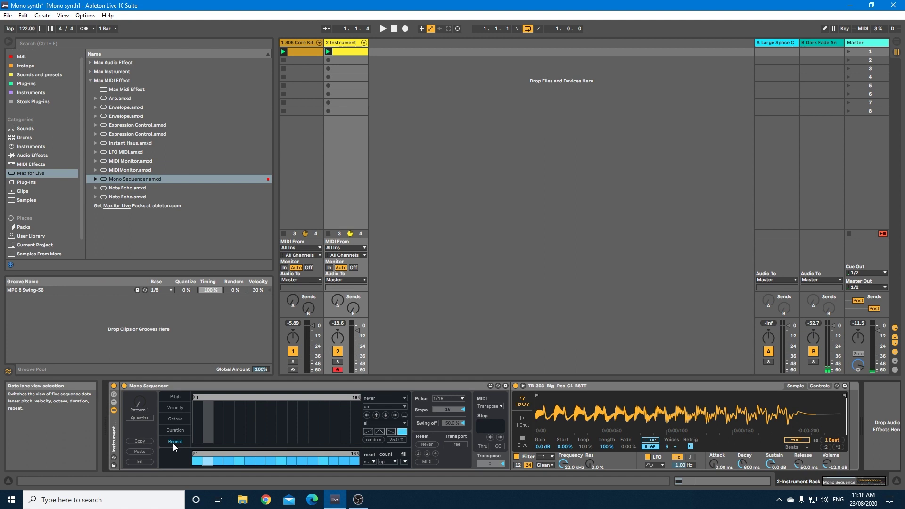
{"action": "left_click", "coordinate": [365, 439]}
{"action": "key", "text": "space"}
{"action": "left_click_drag", "start_coordinate": [353, 440], "coordinate": [197, 442]}
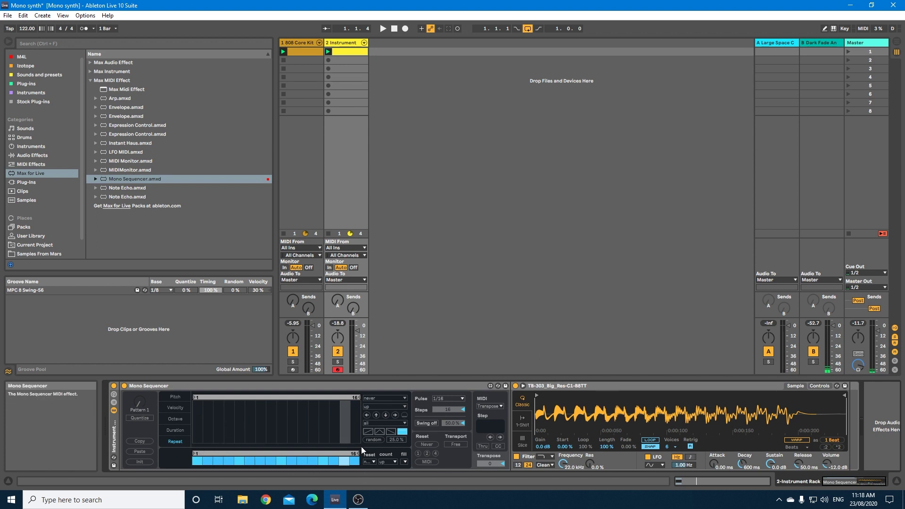
{"action": "key", "text": "space"}
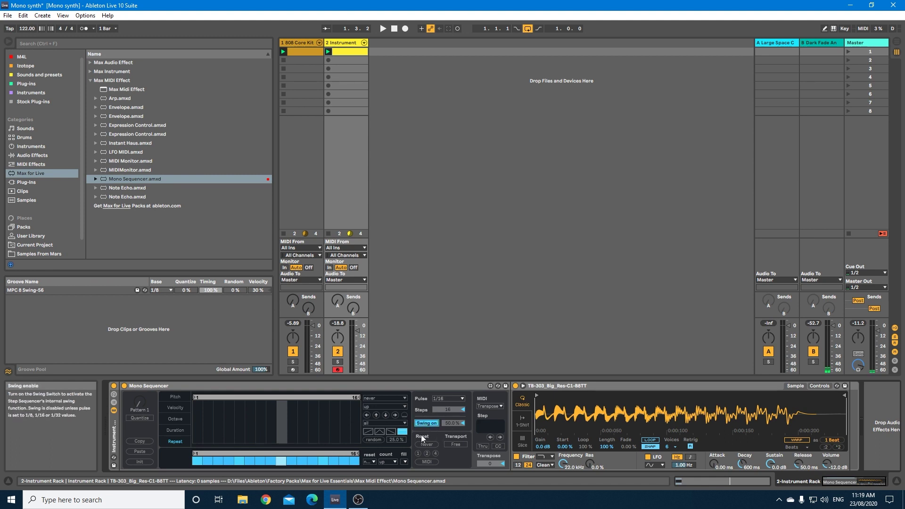
Step: During playback, lower the Mono Sequencer swing from 50.0 % to 12.2 % and enable Quantize
{"action": "key", "text": "space"}
{"action": "left_click_drag", "start_coordinate": [450, 423], "coordinate": [451, 453]}
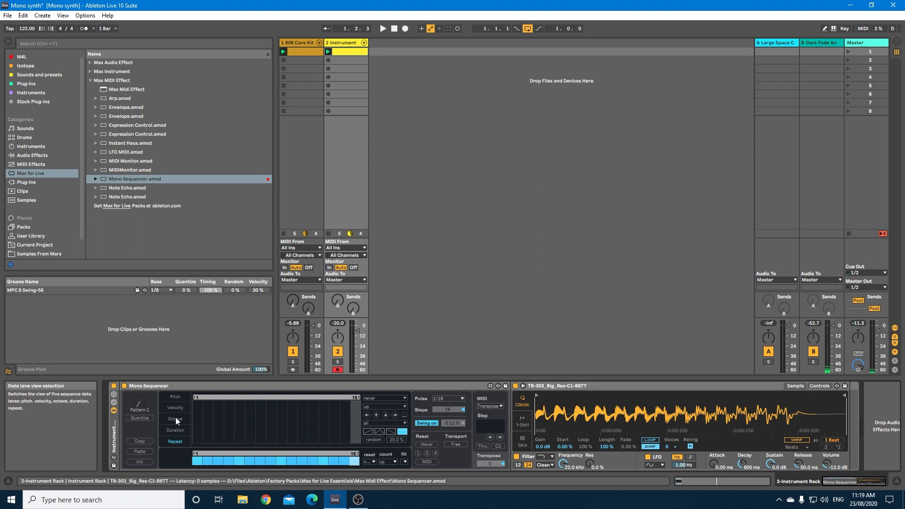
{"action": "left_click", "coordinate": [158, 386]}
{"action": "left_click", "coordinate": [140, 417]}
{"action": "key", "text": "space"}
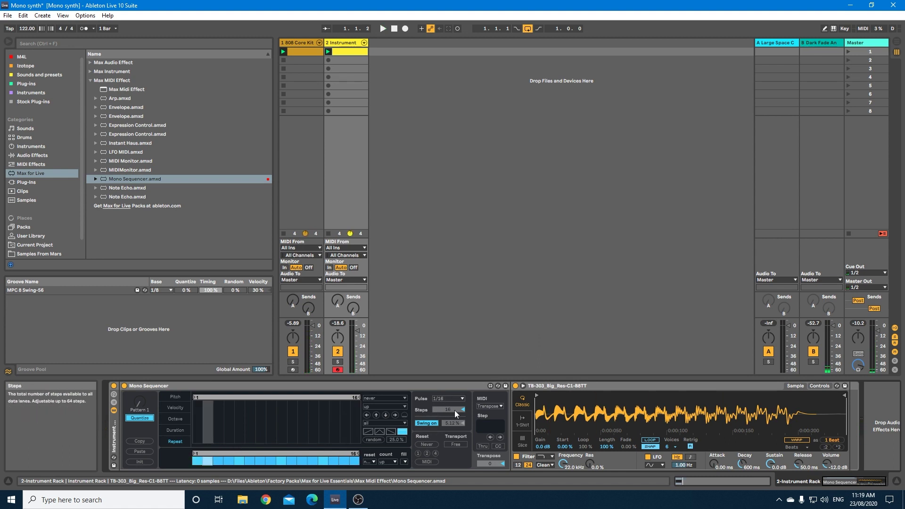
Step: Shorten the Mono Sequencer Steps from 16 to 13 while auditioning the pattern
{"action": "left_click", "coordinate": [390, 405]}
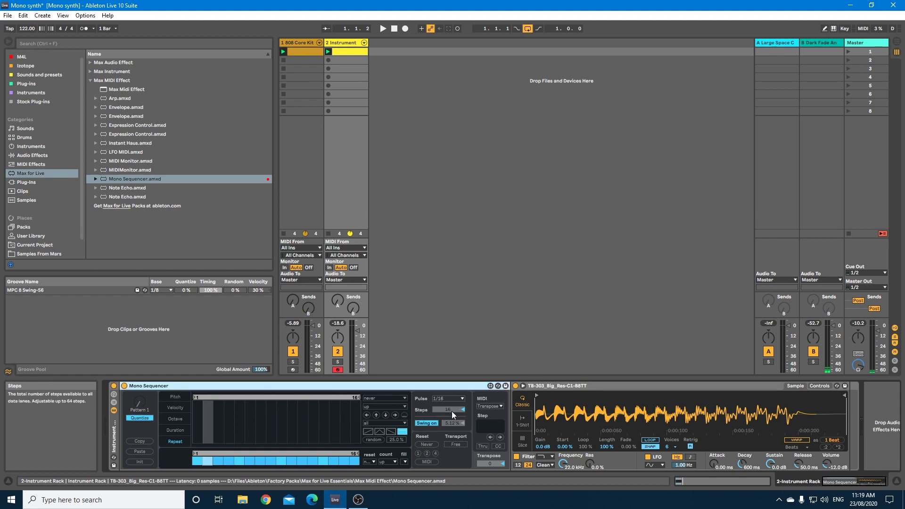
{"action": "key", "text": "space"}
{"action": "key", "text": "space"}
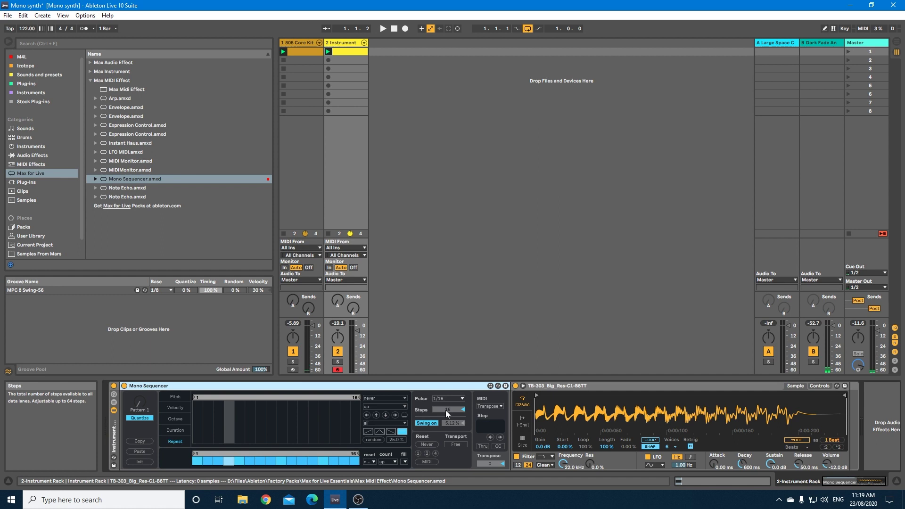
{"action": "left_click", "coordinate": [448, 410]}
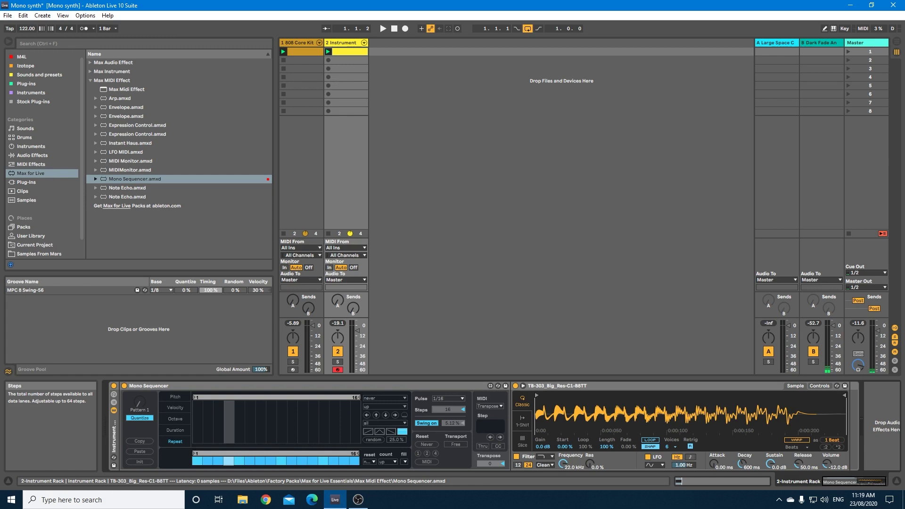
{"action": "left_click_drag", "start_coordinate": [448, 410], "coordinate": [448, 419]}
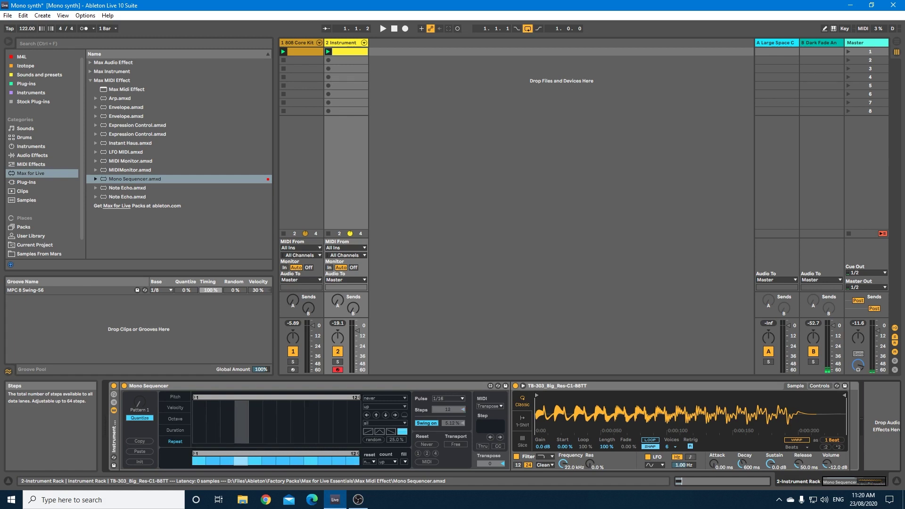
{"action": "left_click", "coordinate": [391, 387]}
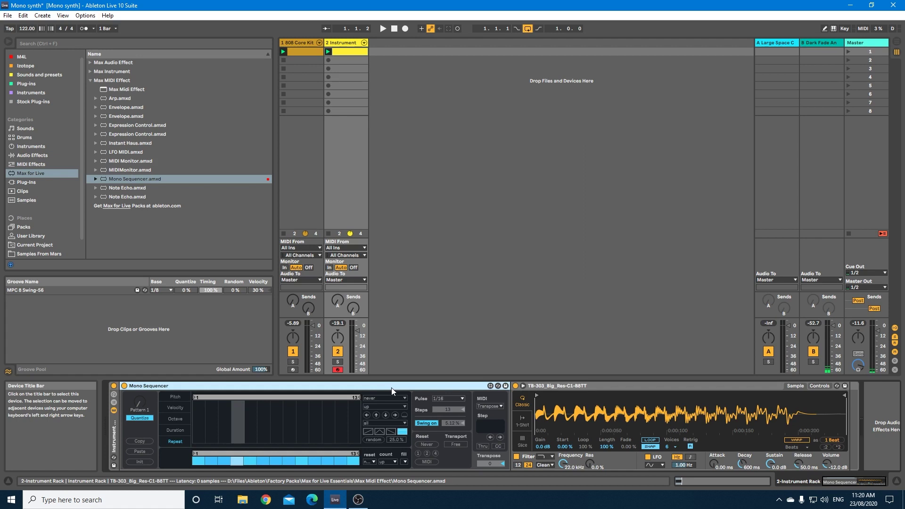
{"action": "key", "text": "space"}
Step: Change the Pitch lane direction from random to up and audition the result
{"action": "left_click", "coordinate": [176, 397]}
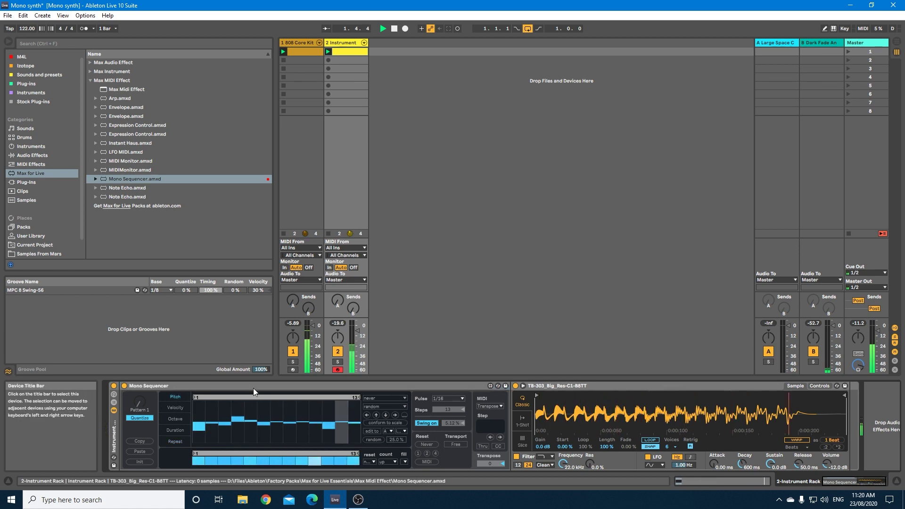
{"action": "key", "text": "space"}
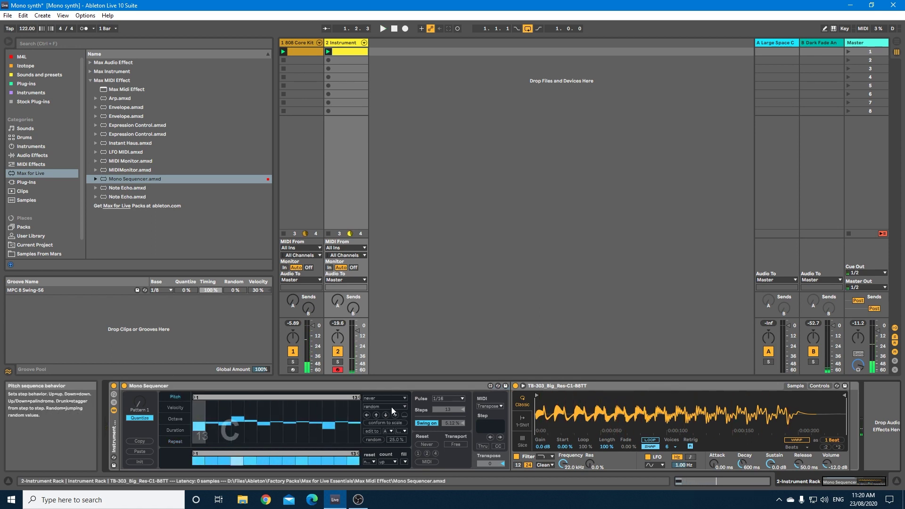
{"action": "left_click", "coordinate": [389, 406]}
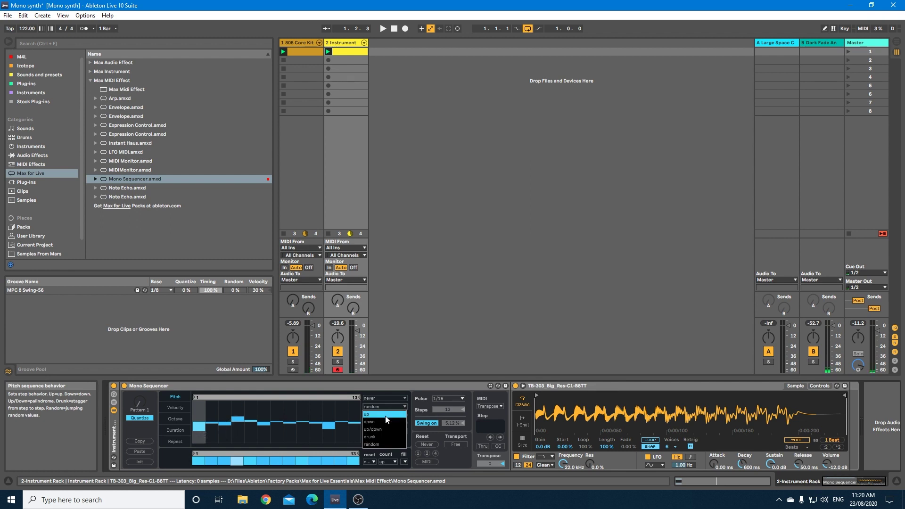
{"action": "left_click", "coordinate": [386, 415]}
{"action": "left_click", "coordinate": [372, 388]}
{"action": "key", "text": "space"}
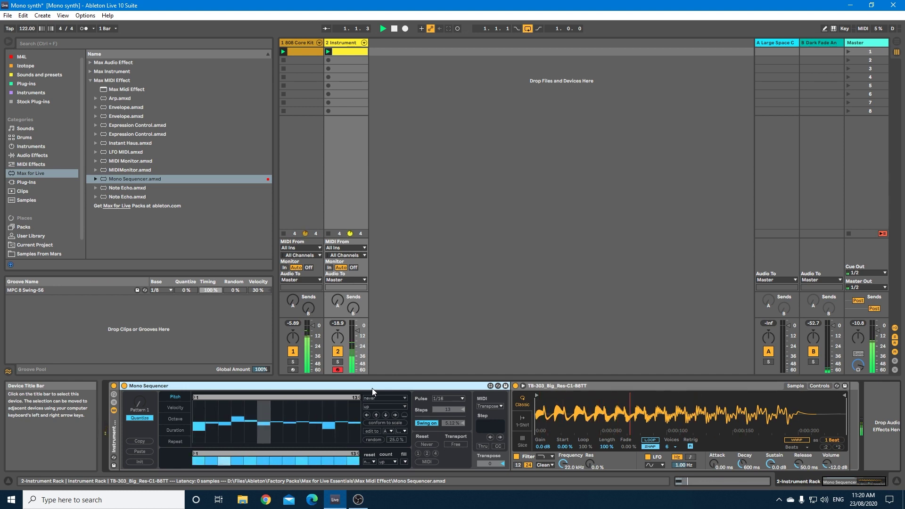
{"action": "key", "text": "space"}
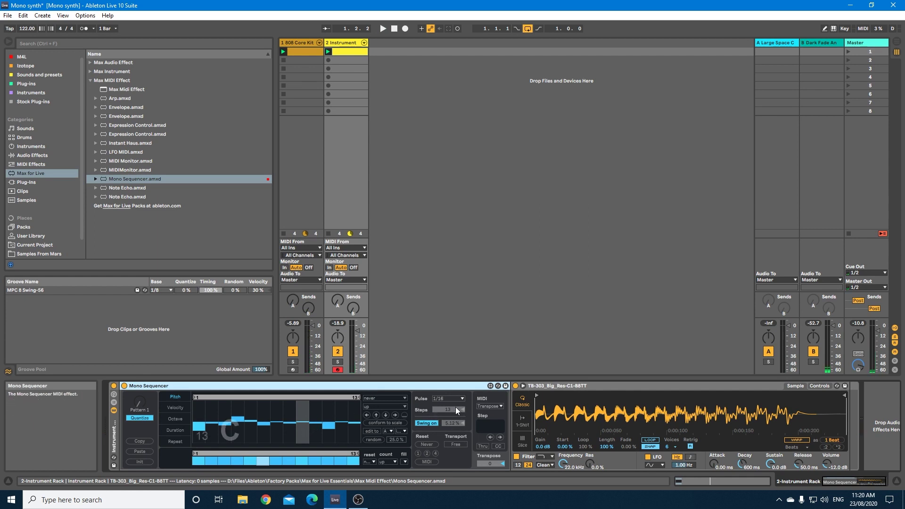
Step: Restore the pattern to 16 steps, play it, and move to Arrangement view
{"action": "left_click_drag", "start_coordinate": [444, 408], "coordinate": [441, 410]}
{"action": "key", "text": "space"}
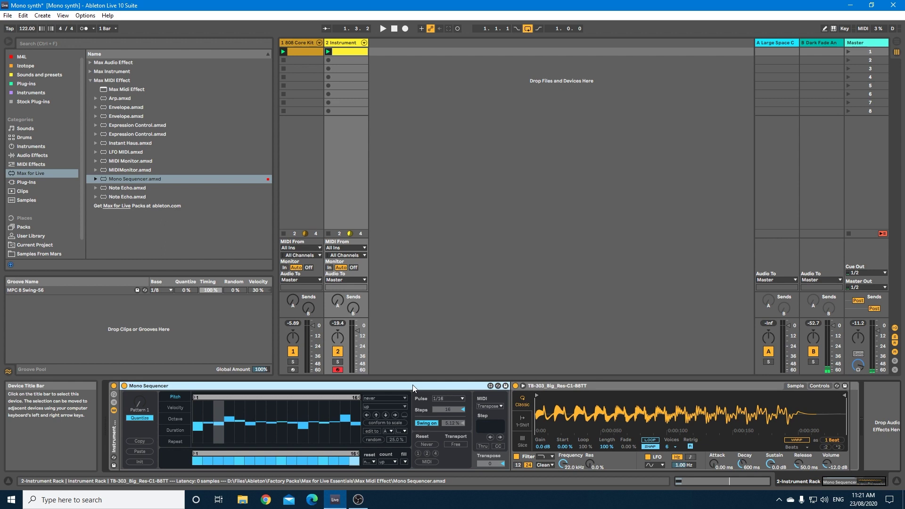
{"action": "key", "text": "Tab"}
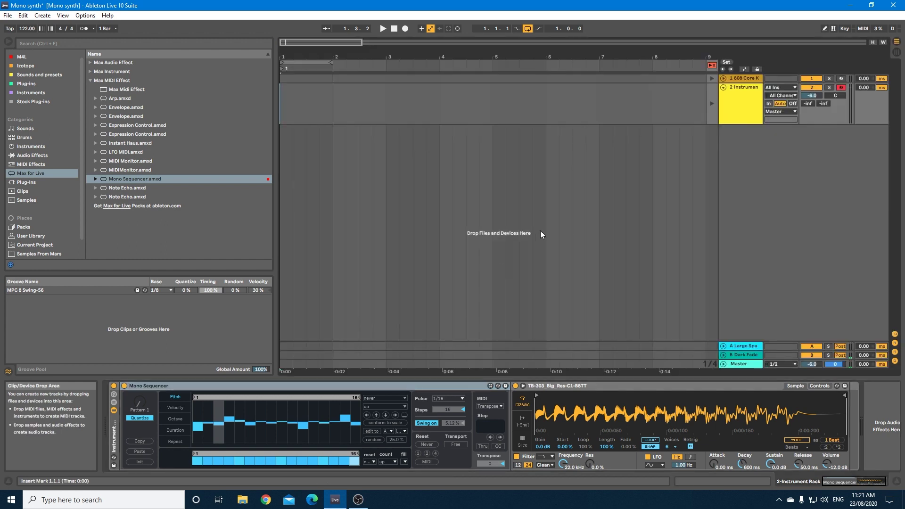
Step: Insert a new 3 Audio track with its input set to 2-Instrument Rack
{"action": "right_click", "coordinate": [742, 184]}
{"action": "left_click", "coordinate": [751, 187]}
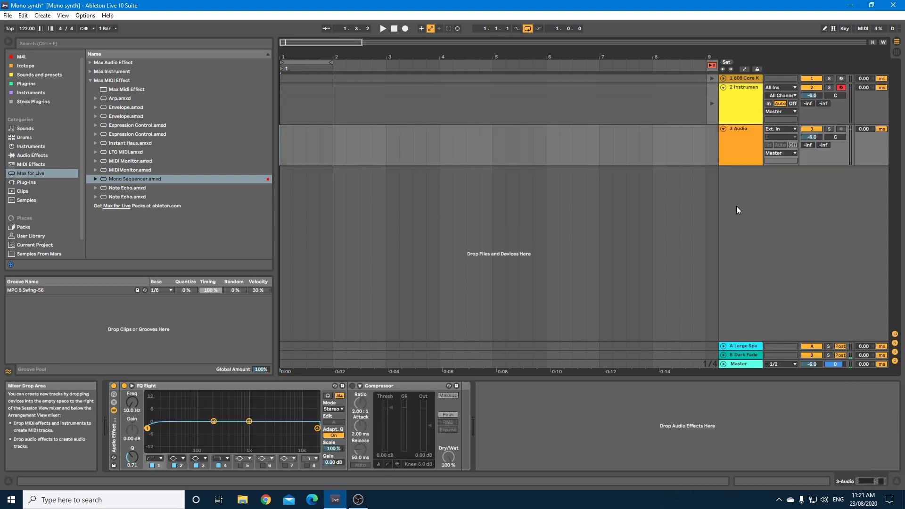
{"action": "left_click", "coordinate": [775, 130]}
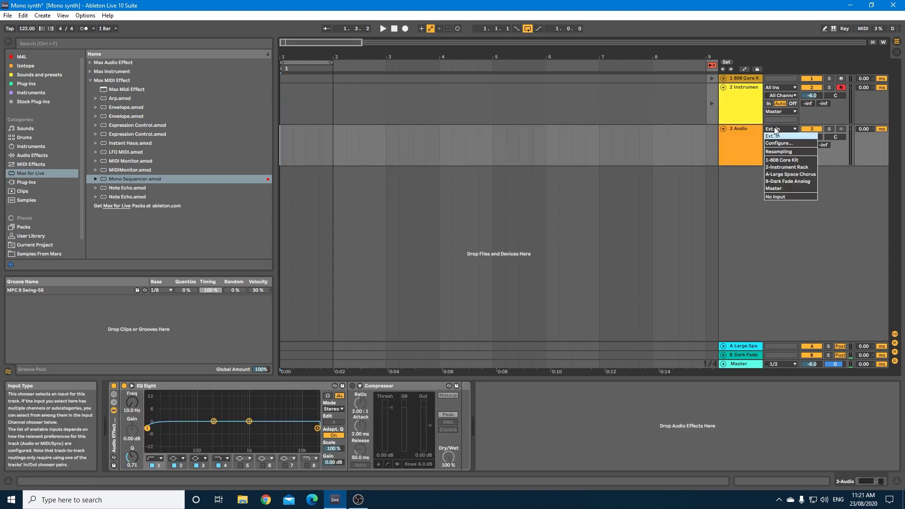
{"action": "left_click", "coordinate": [784, 167]}
{"action": "left_click", "coordinate": [745, 111]}
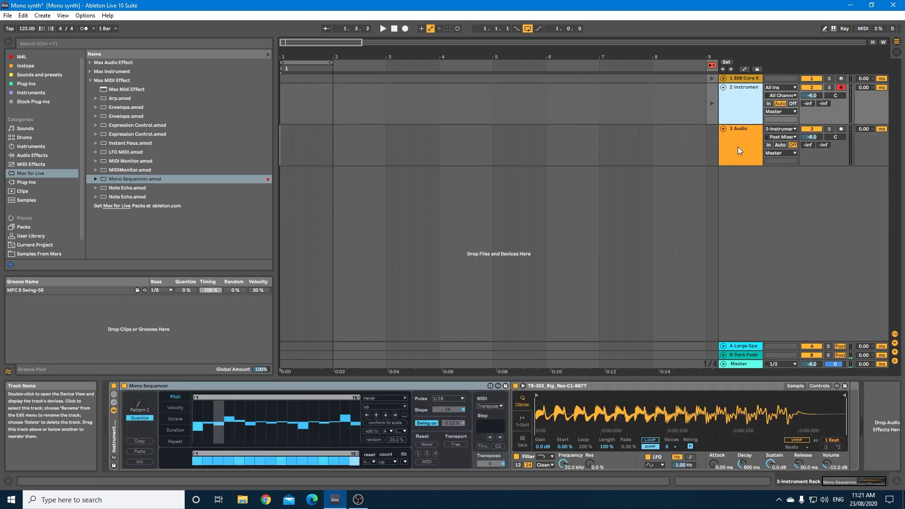
{"action": "left_click", "coordinate": [737, 146]}
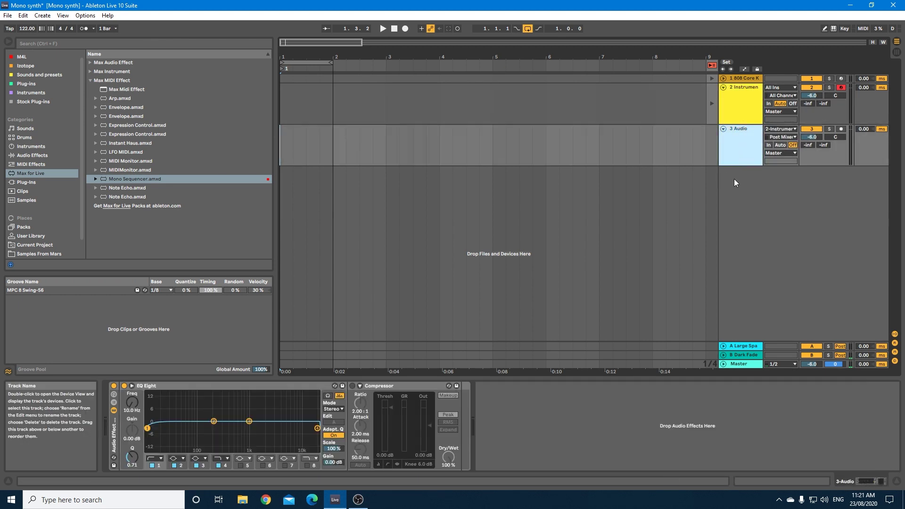
Step: Set track 3 monitoring to In, arm it, and check the incoming signal
{"action": "left_click", "coordinate": [767, 145]}
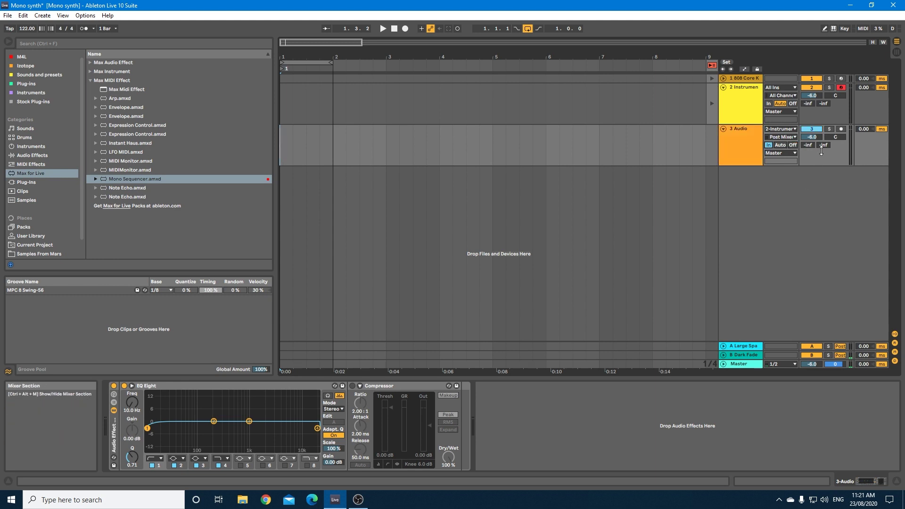
{"action": "left_click", "coordinate": [841, 129]}
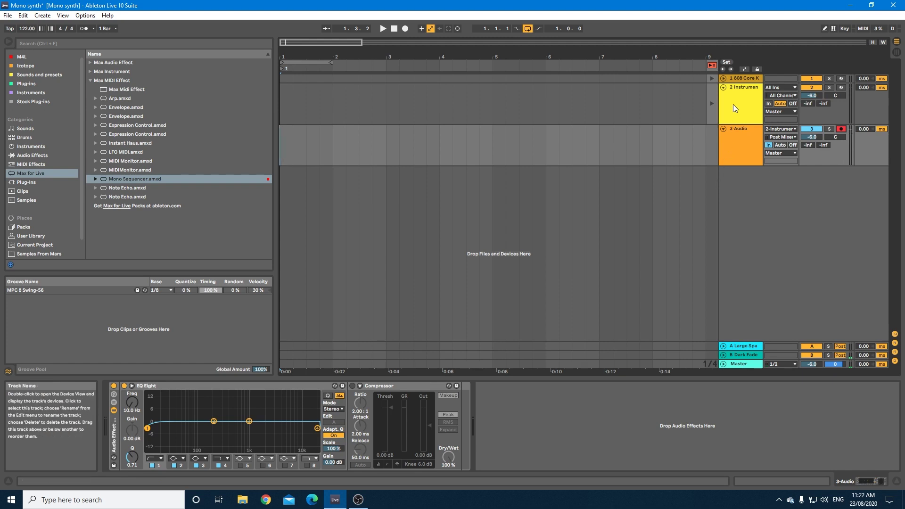
{"action": "key", "text": "space"}
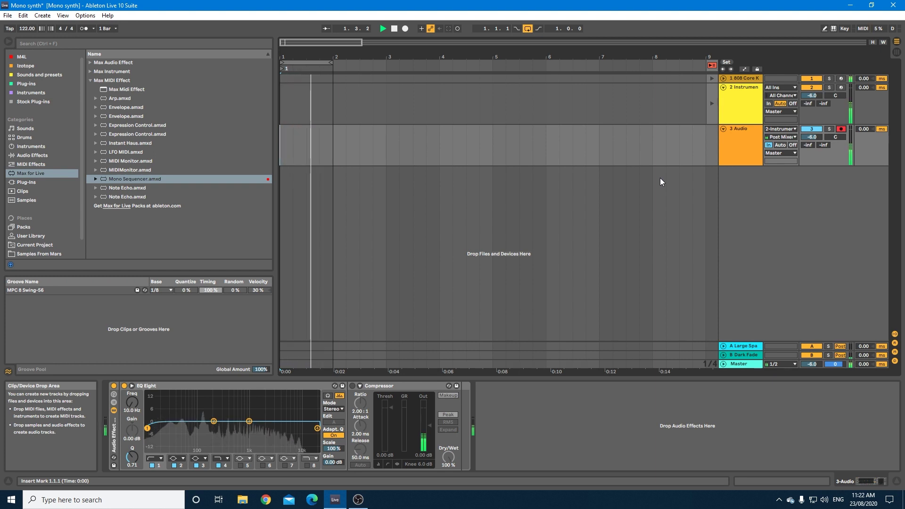
{"action": "key", "text": "space"}
Step: Record the sequenced TB-303 pattern over bars 1–5 on track 3 as clip 3-Audio 1
{"action": "left_click_drag", "start_coordinate": [332, 62], "coordinate": [519, 62]}
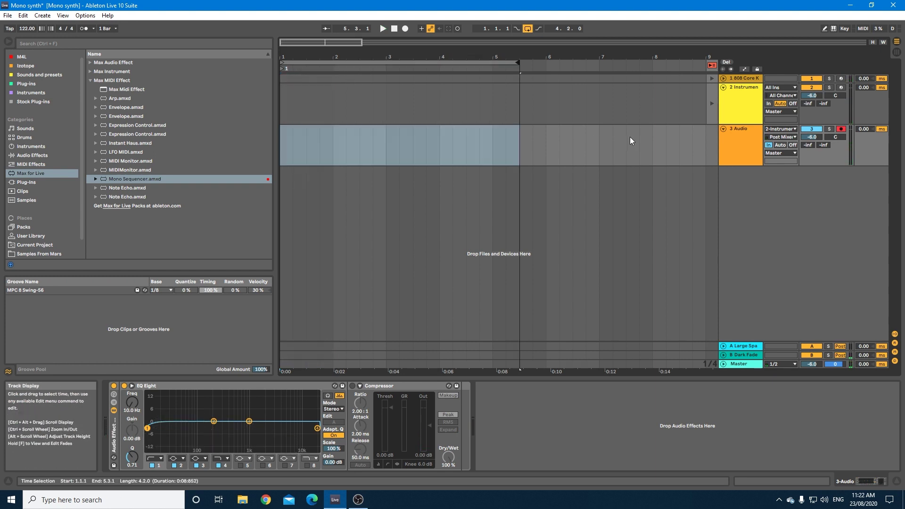
{"action": "left_click", "coordinate": [404, 29]}
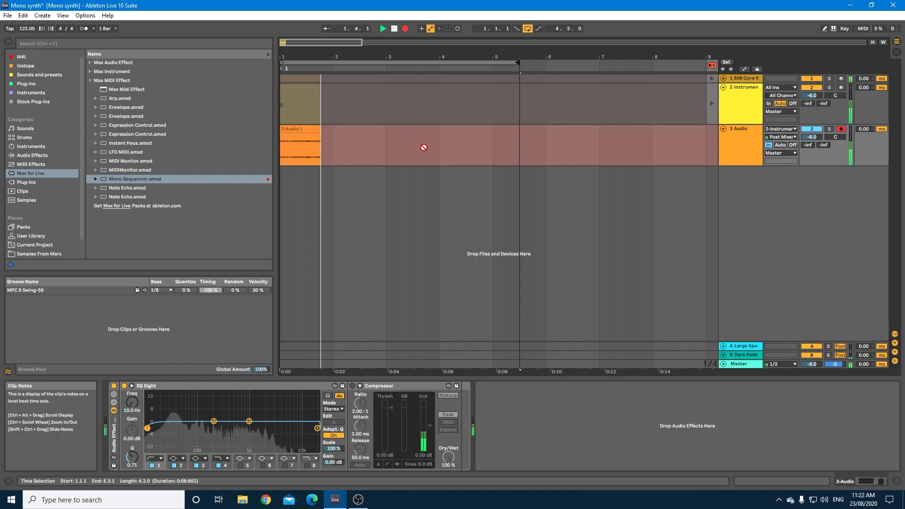
{"action": "left_click", "coordinate": [404, 30]}
{"action": "key", "text": "space"}
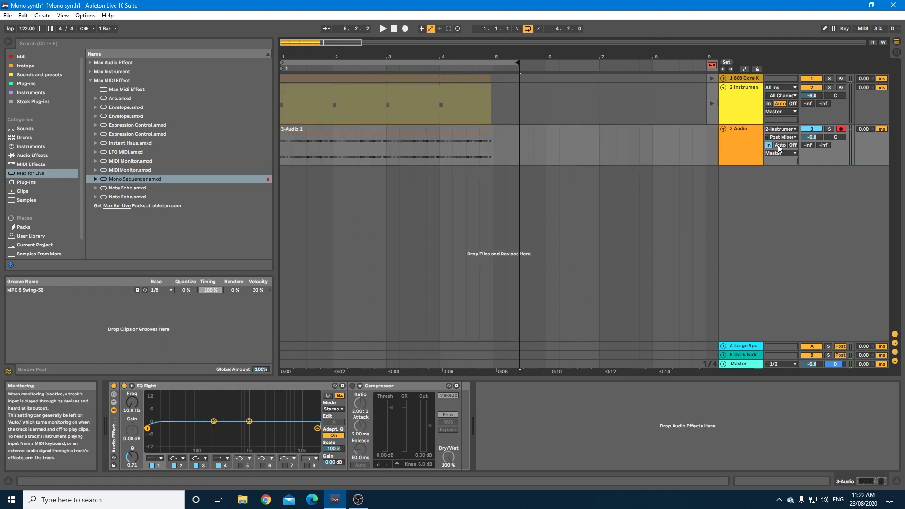
Step: Set track 3 Monitor to Auto, solo it, and play back bars 1–5 of the clip
{"action": "left_click", "coordinate": [779, 146]}
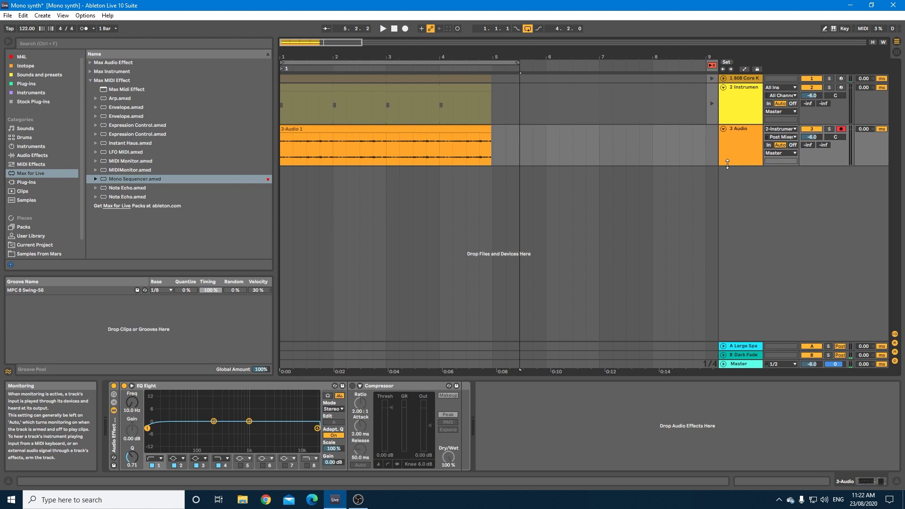
{"action": "left_click", "coordinate": [829, 129]}
{"action": "left_click", "coordinate": [445, 99]}
{"action": "key", "text": "space"}
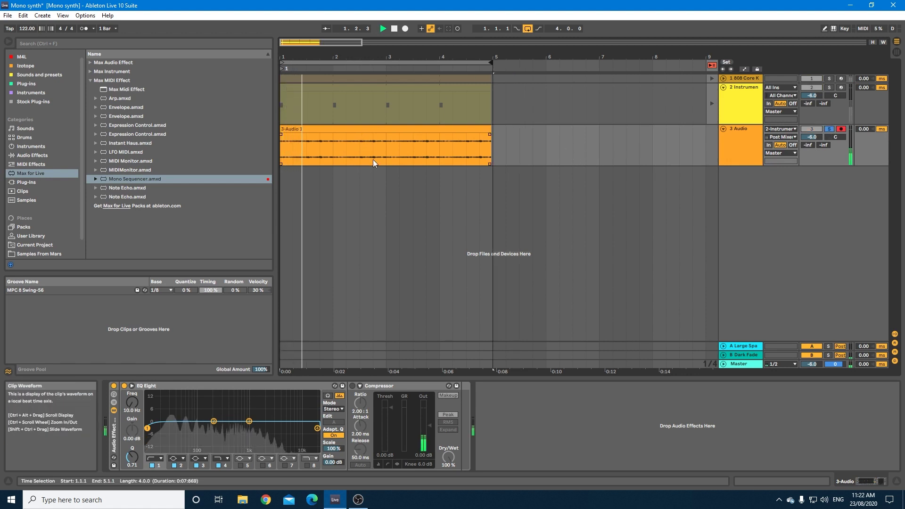
{"action": "key", "text": "space"}
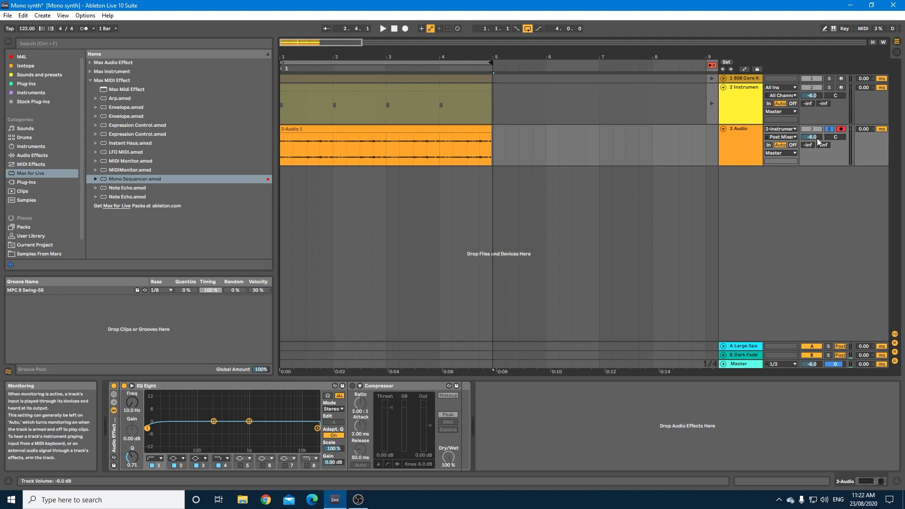
{"action": "key", "text": "Up"}
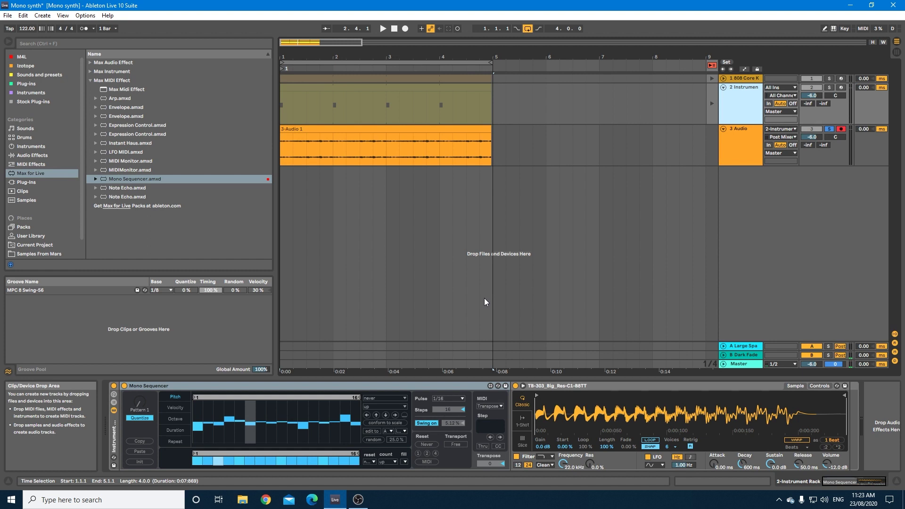